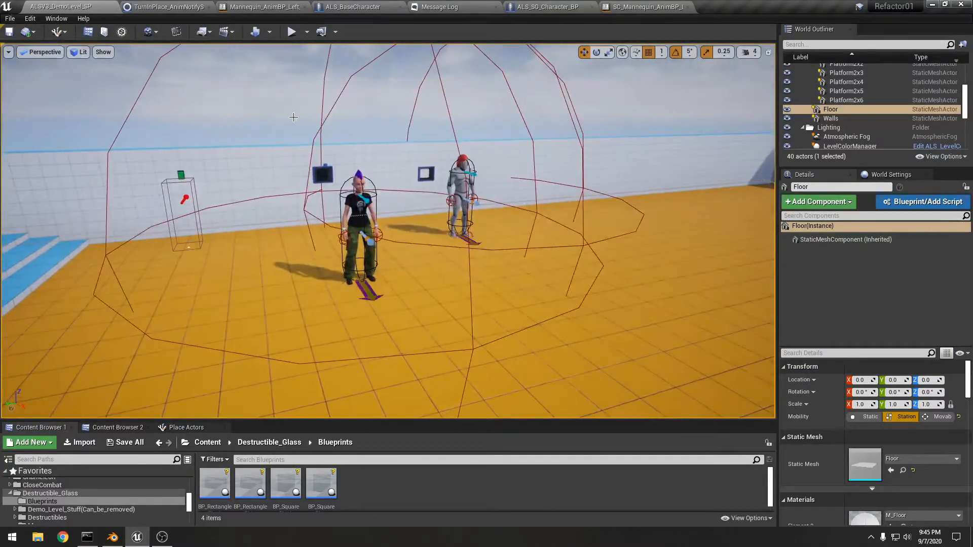
Step: Play the level in the editor and run the character across the orange floor to test its movement and turning
{"action": "left_click", "coordinate": [292, 31]}
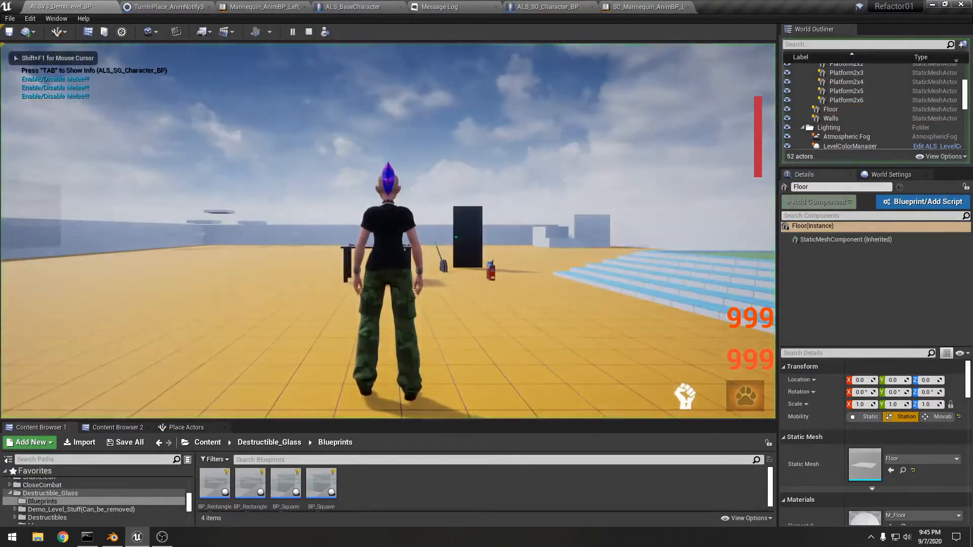
{"action": "key", "text": "w"}
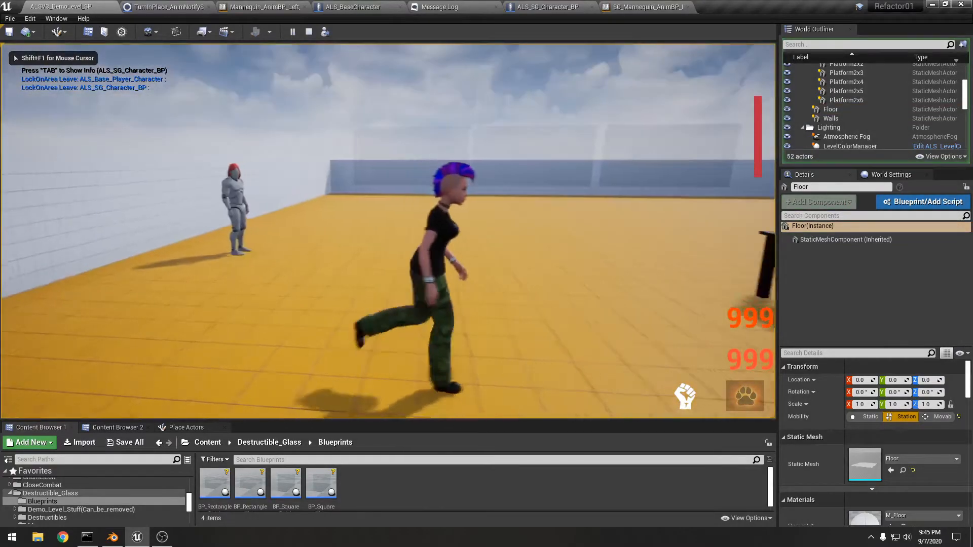
{"action": "key", "text": "d"}
{"action": "key", "text": "w"}
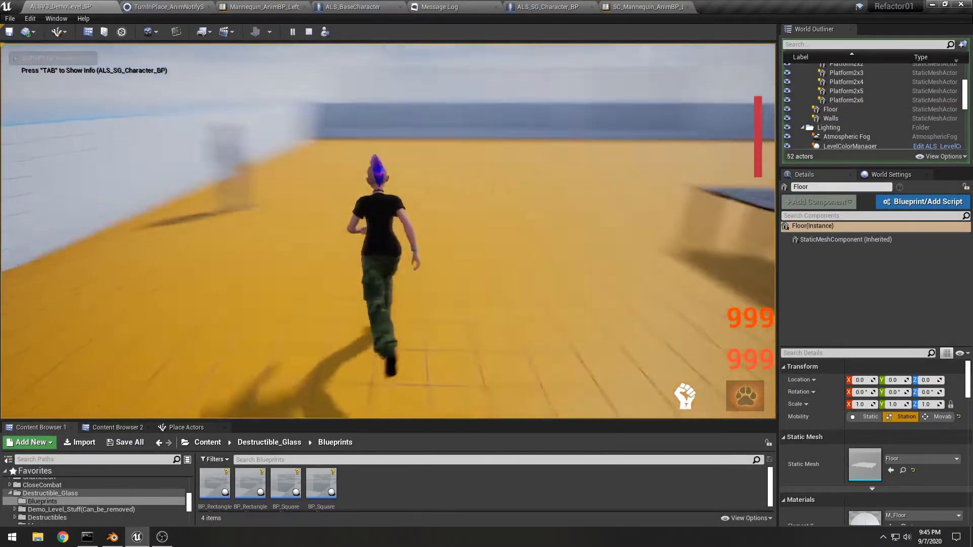
{"action": "key", "text": "d"}
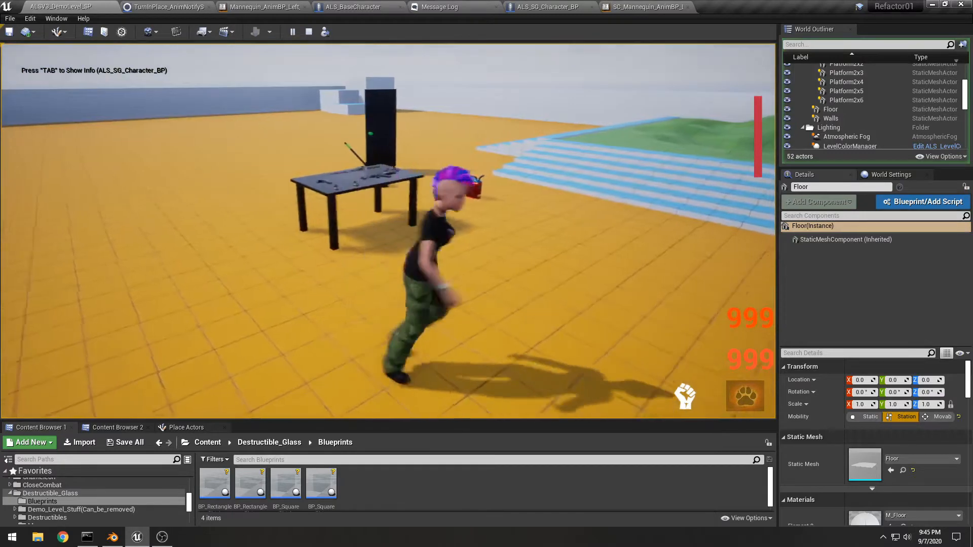
{"action": "key", "text": "w"}
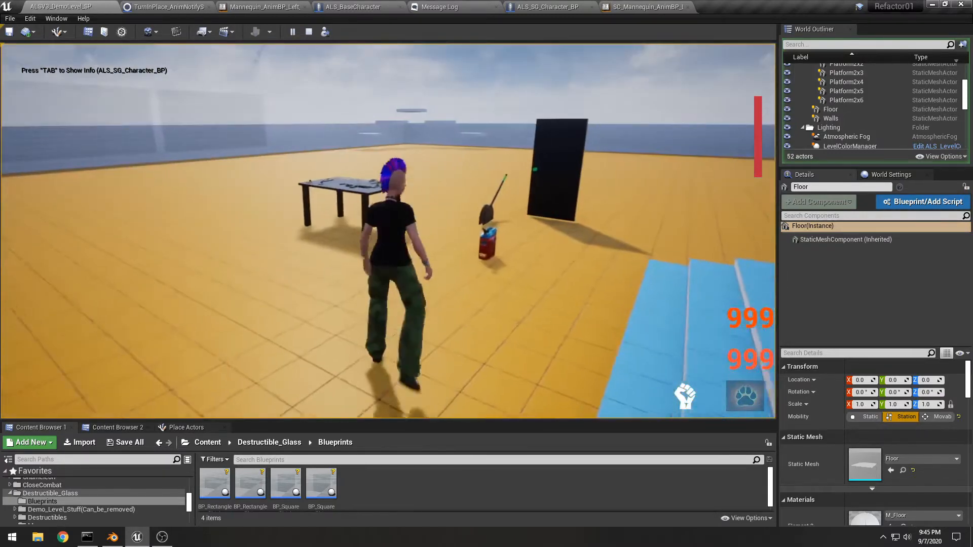
{"action": "key", "text": "a"}
{"action": "key", "text": "s"}
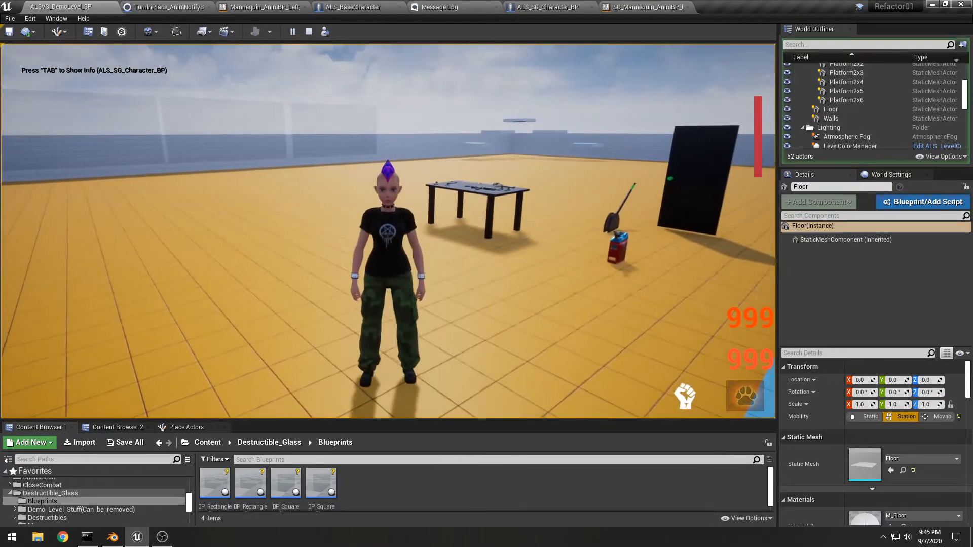
Step: Run the character past the table, up the blue stairs and around the grey mannequin to test changes of direction
{"action": "key", "text": "w"}
{"action": "key", "text": "s"}
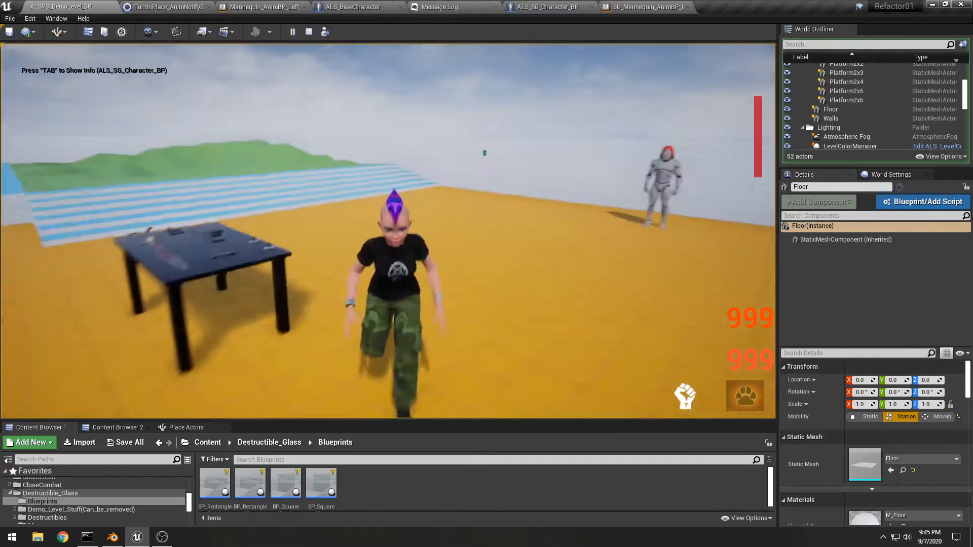
{"action": "key", "text": "d"}
{"action": "key", "text": "w"}
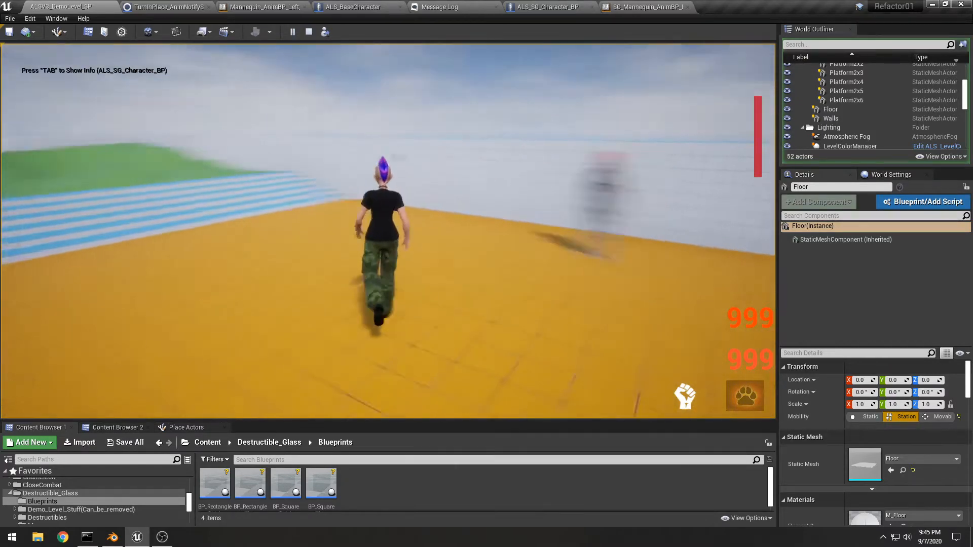
{"action": "key", "text": "w"}
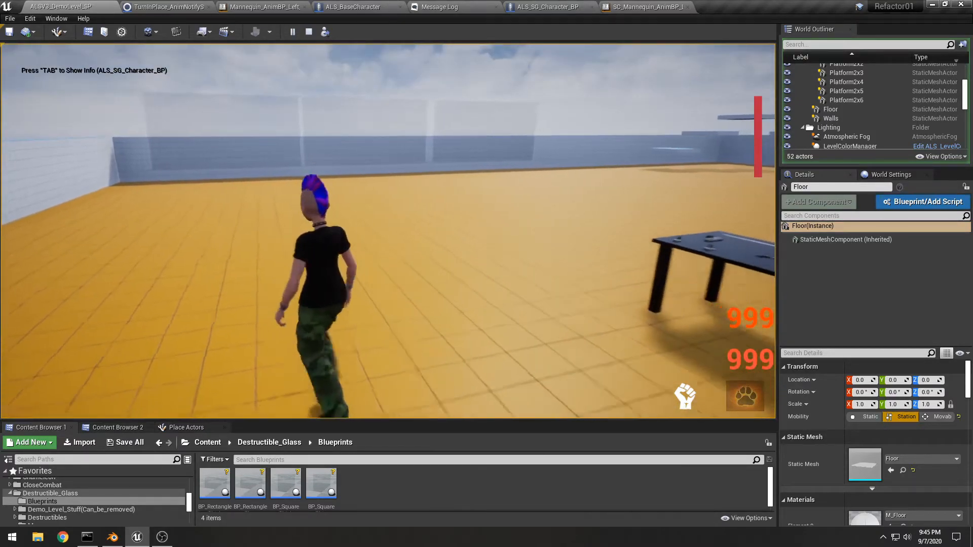
{"action": "key", "text": "w"}
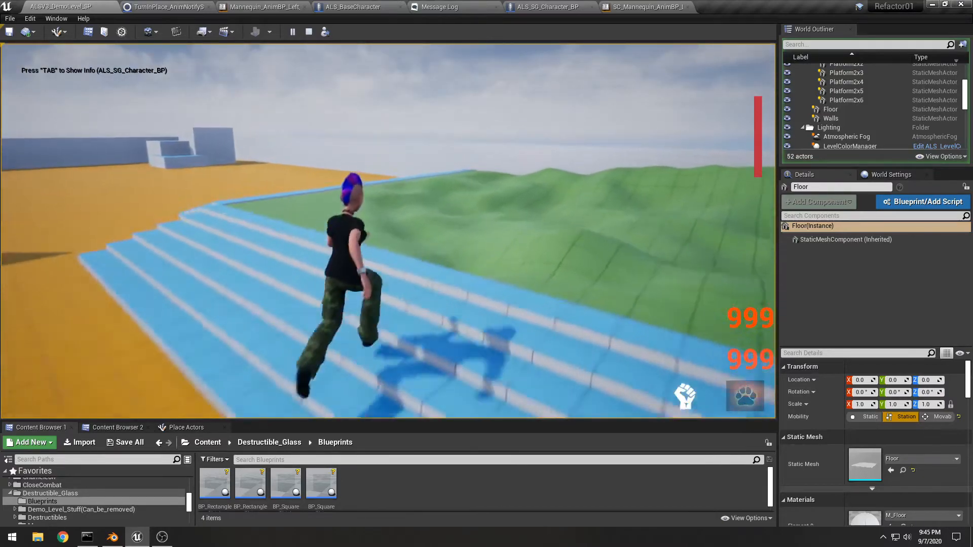
{"action": "key", "text": "w"}
{"action": "key", "text": "w"}
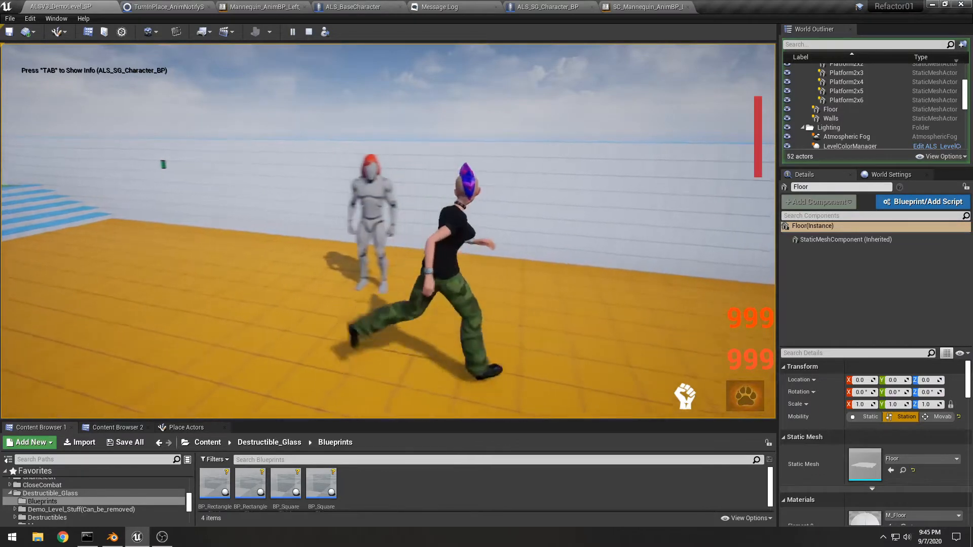
{"action": "key", "text": "s"}
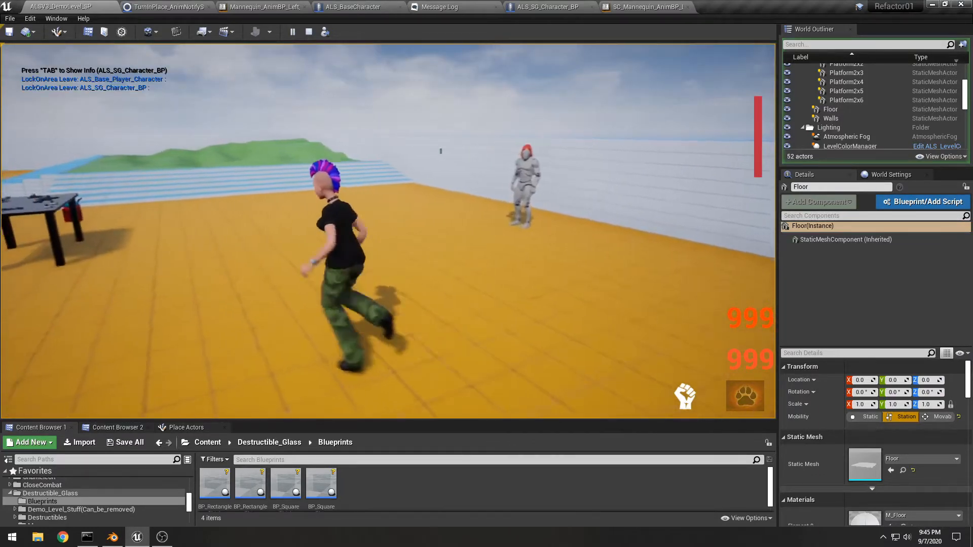
Step: Equip the handgun, aim at the red-haired grey mannequin and fire
{"action": "key", "text": "w"}
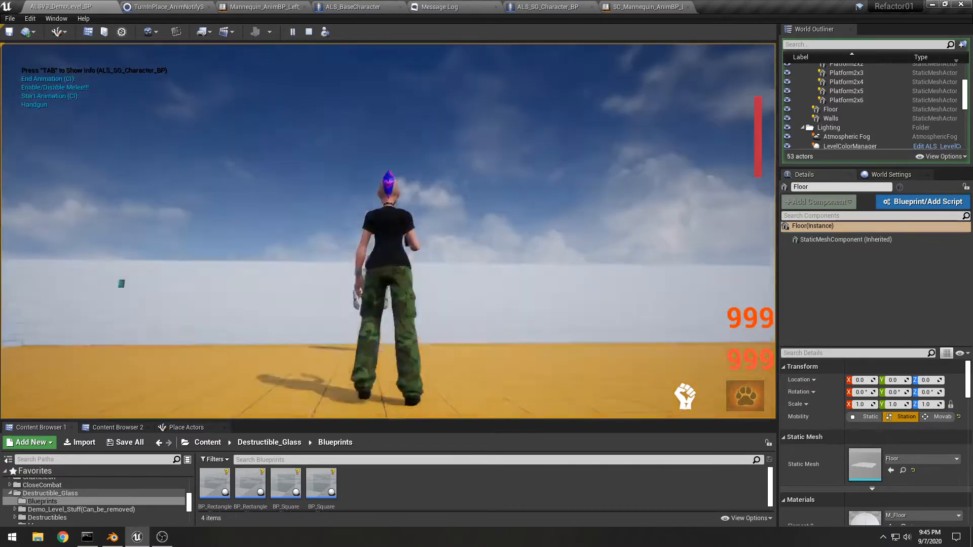
{"action": "right_click", "coordinate": [388, 231]}
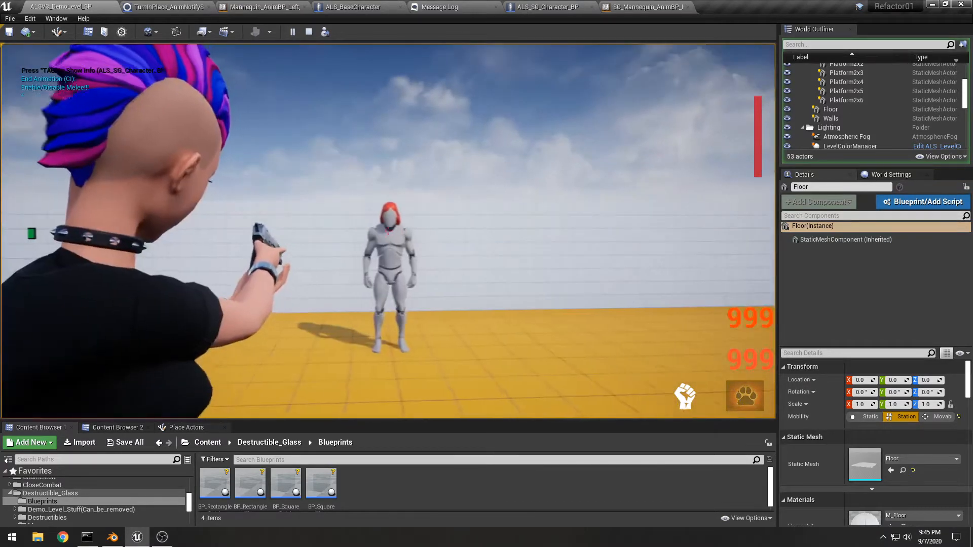
{"action": "left_click", "coordinate": [388, 231]}
{"action": "left_click", "coordinate": [387, 232]}
Step: Run the armed character to the destructible glass panels and shatter them with handgun shots
{"action": "key", "text": "w"}
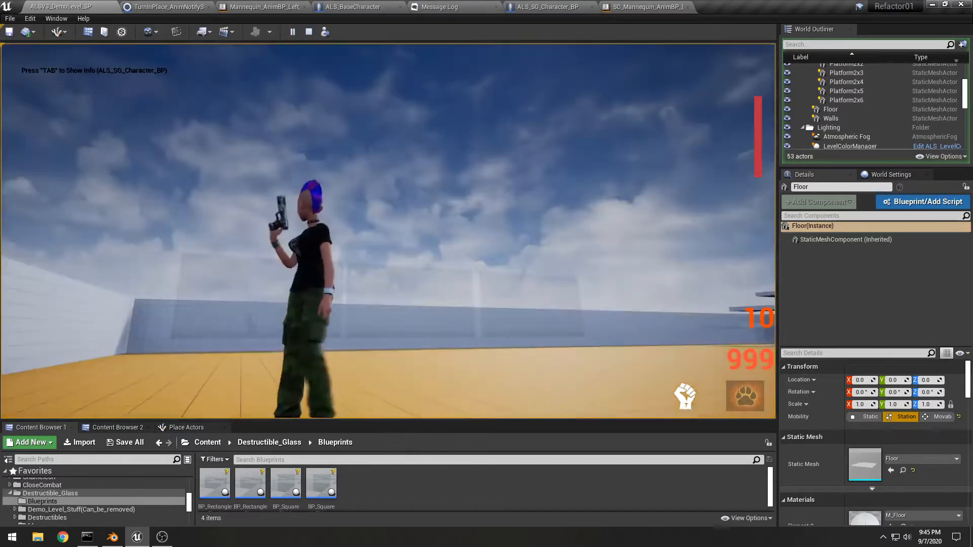
{"action": "key", "text": "w"}
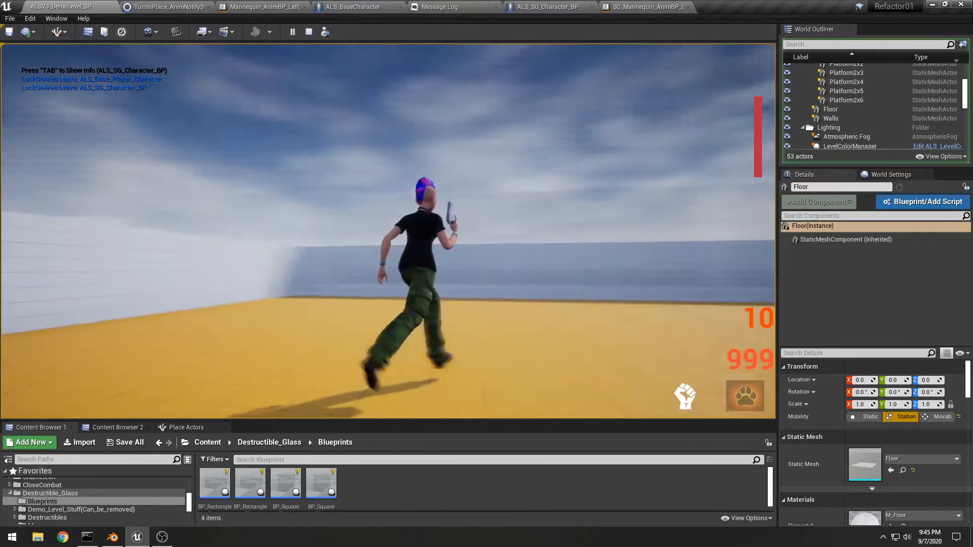
{"action": "right_click", "coordinate": [388, 231]}
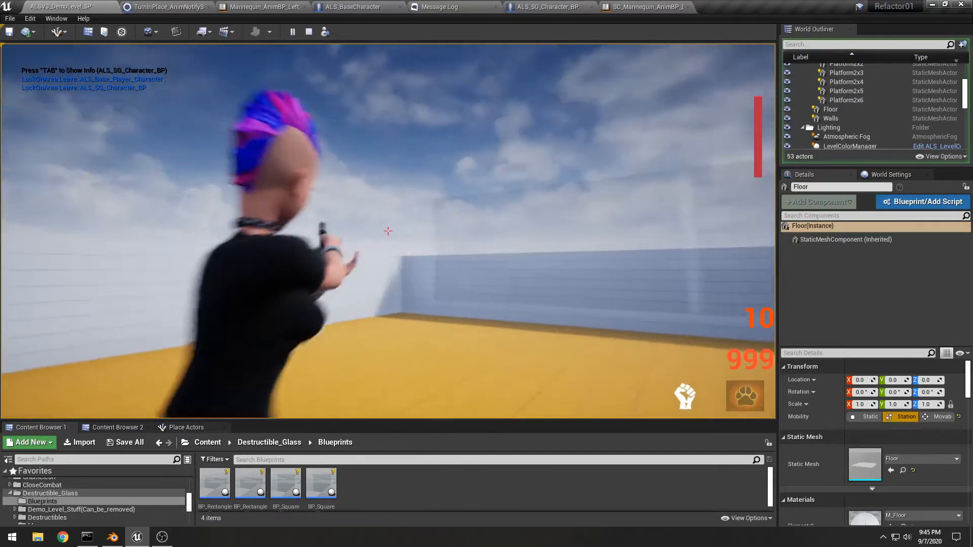
{"action": "left_click", "coordinate": [388, 231]}
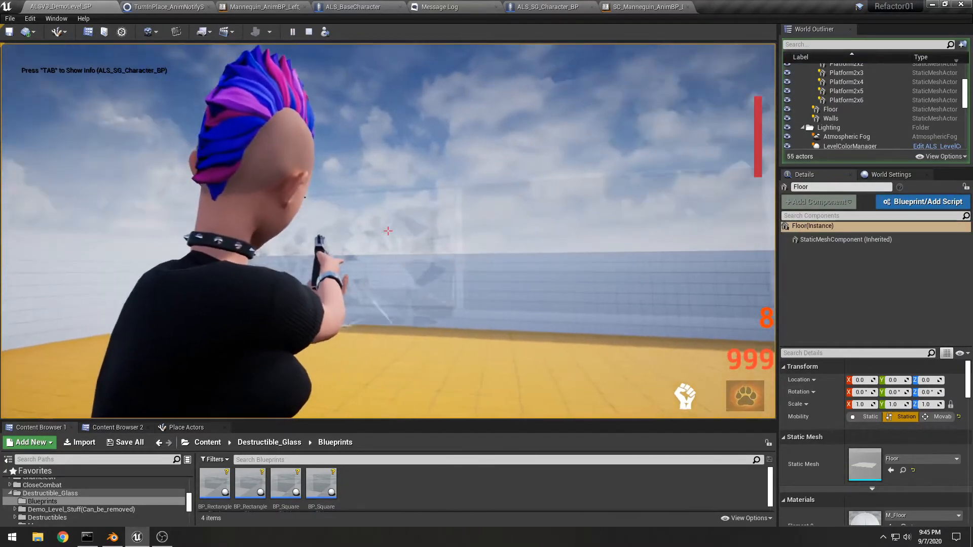
{"action": "left_click", "coordinate": [388, 231]}
{"action": "left_click", "coordinate": [388, 231]}
{"action": "left_click", "coordinate": [388, 231]}
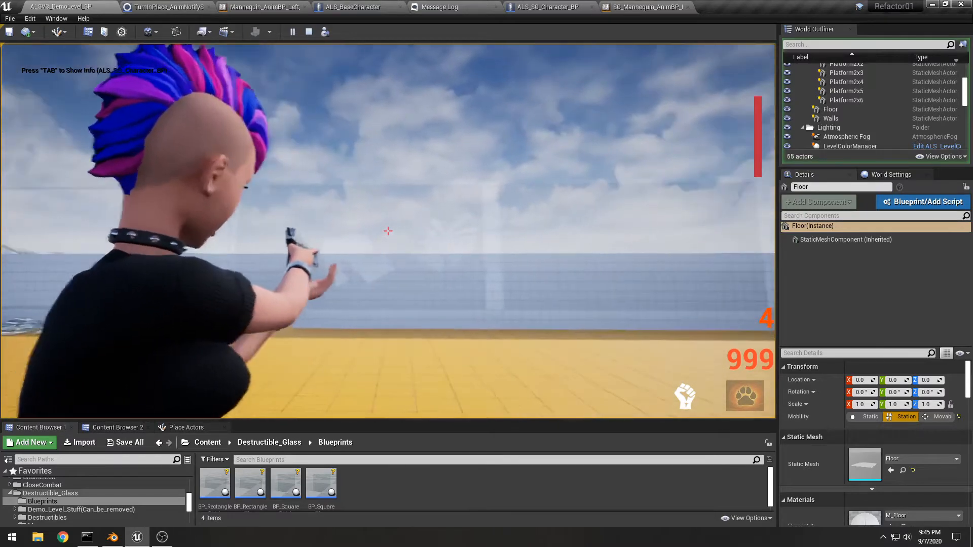
{"action": "left_click", "coordinate": [387, 231]}
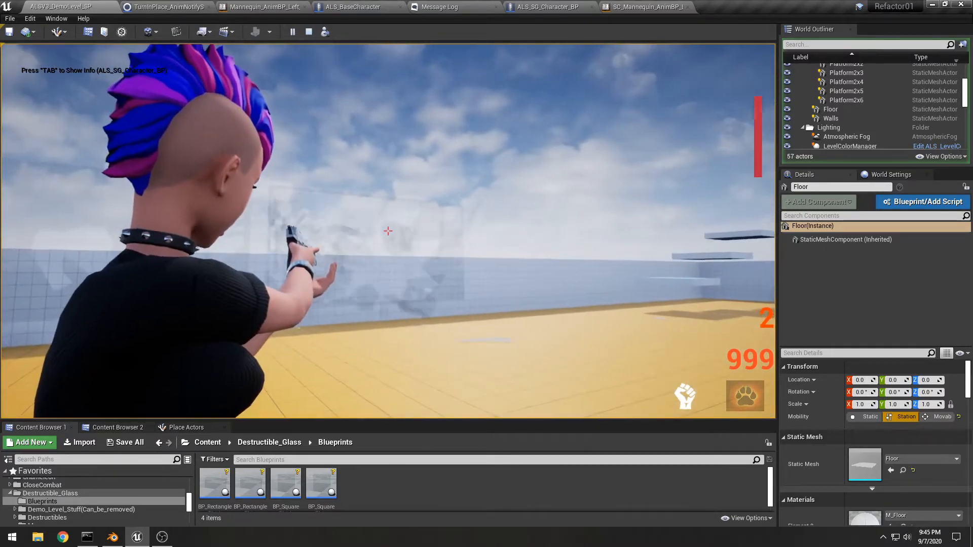
Step: Run the character from the broken glass back to the weapon table and pick up the sword
{"action": "key", "text": "w"}
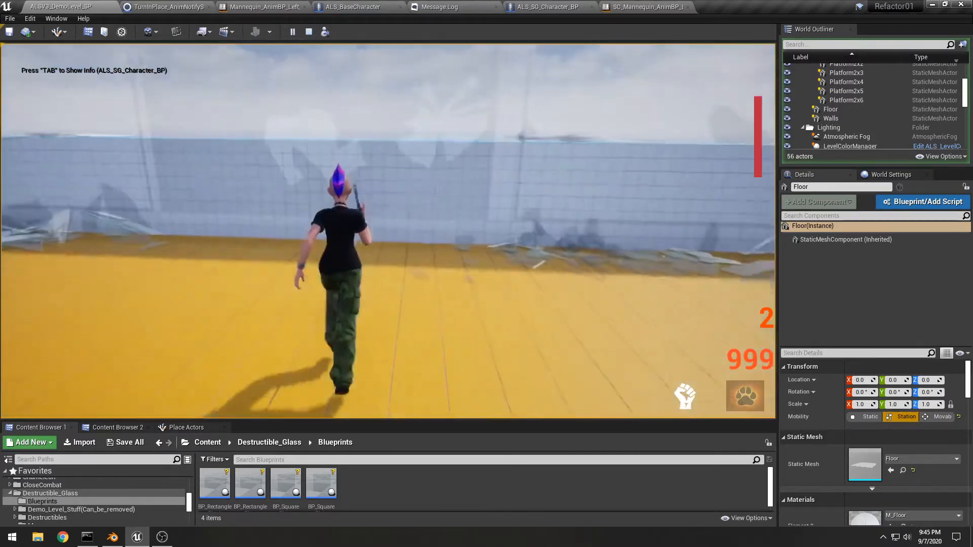
{"action": "key", "text": "d"}
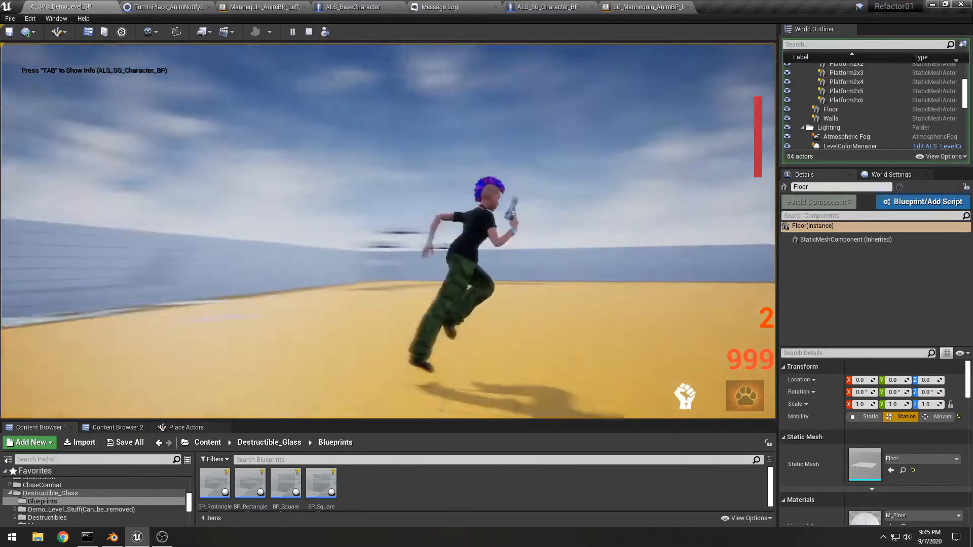
{"action": "key", "text": "w"}
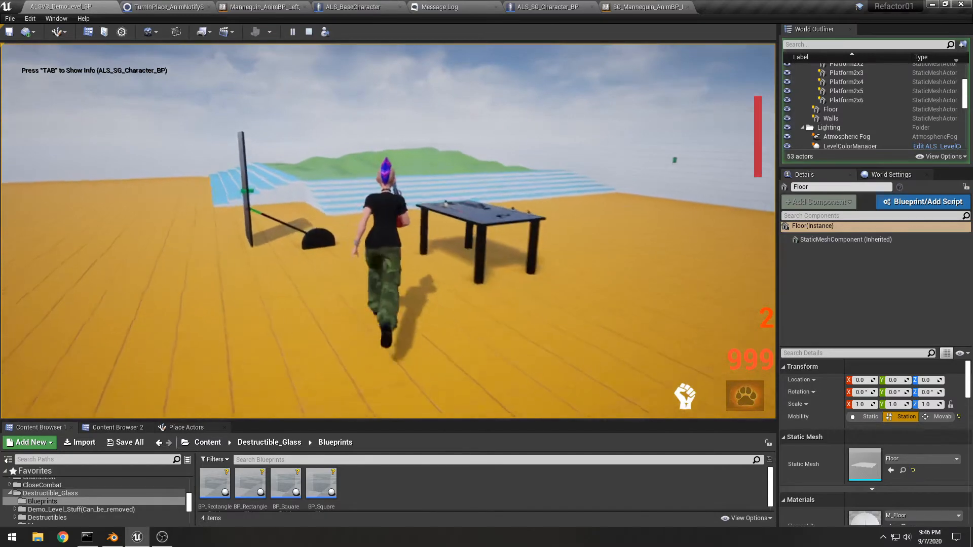
{"action": "key", "text": "e"}
{"action": "key", "text": "w"}
{"action": "key", "text": "d"}
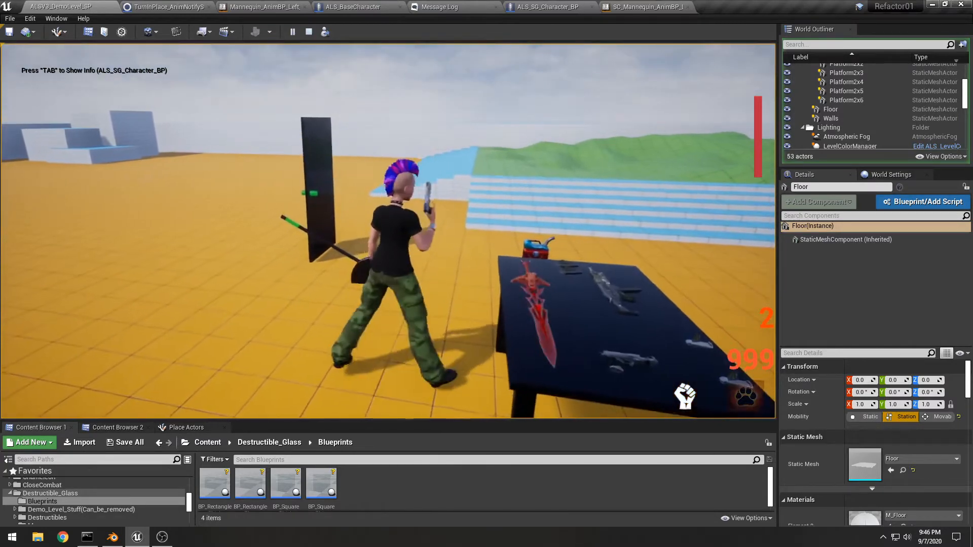
{"action": "key", "text": "s"}
{"action": "key", "text": "e"}
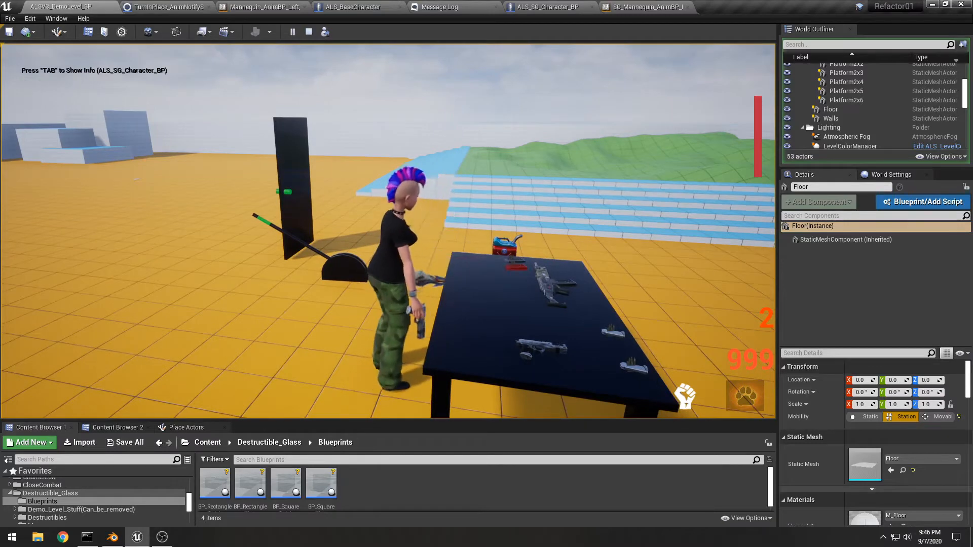
Step: Move along the table and collect the smaller gun and the two small items beside it
{"action": "key", "text": "s"}
{"action": "key", "text": "d"}
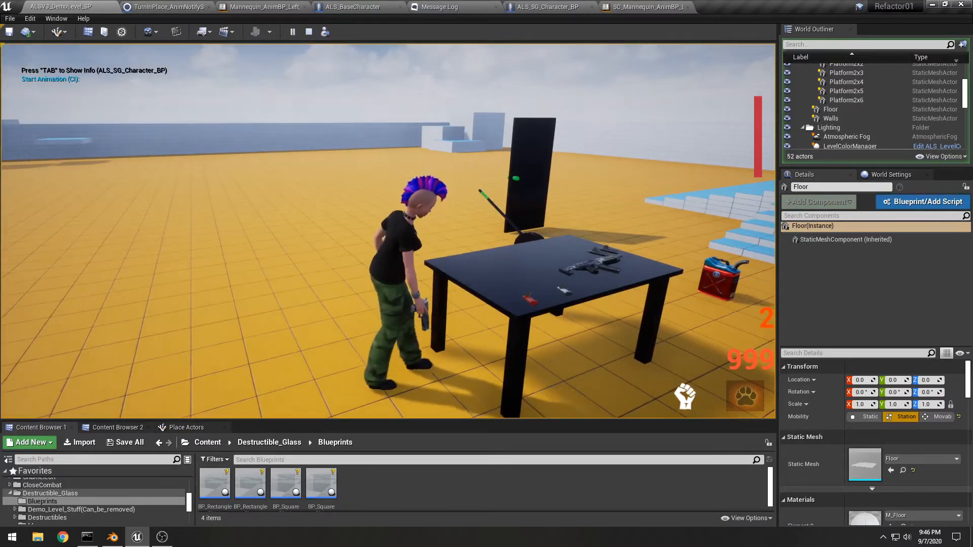
{"action": "key", "text": "s"}
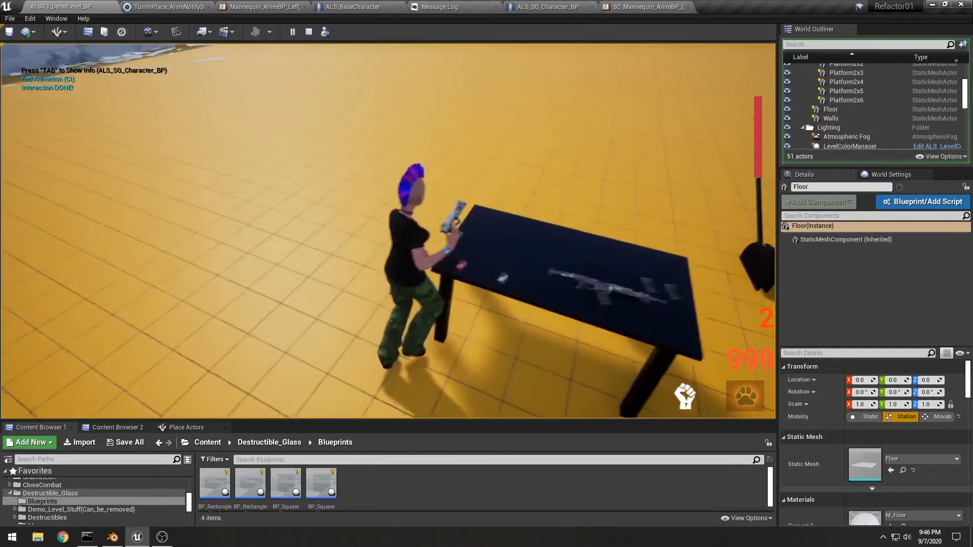
{"action": "key", "text": "e"}
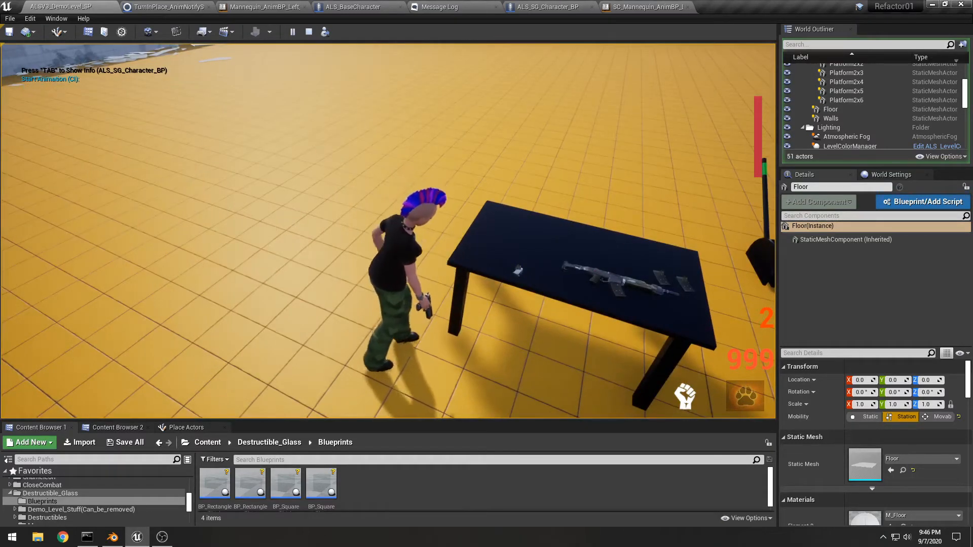
{"action": "key", "text": "s"}
{"action": "key", "text": "d"}
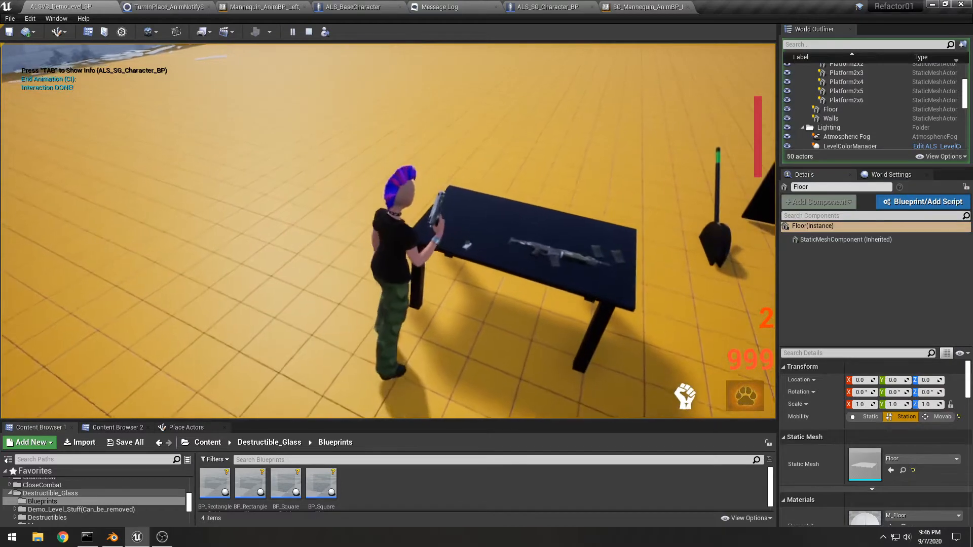
{"action": "key", "text": "e"}
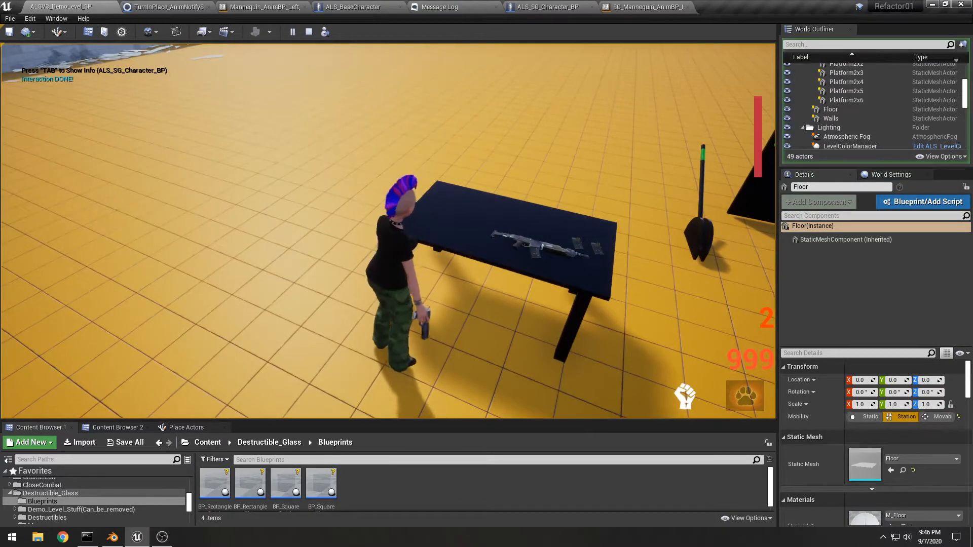
Step: Pick up the assault rifle from the table and the red fuel canister from the floor
{"action": "key", "text": "d"}
{"action": "key", "text": "e"}
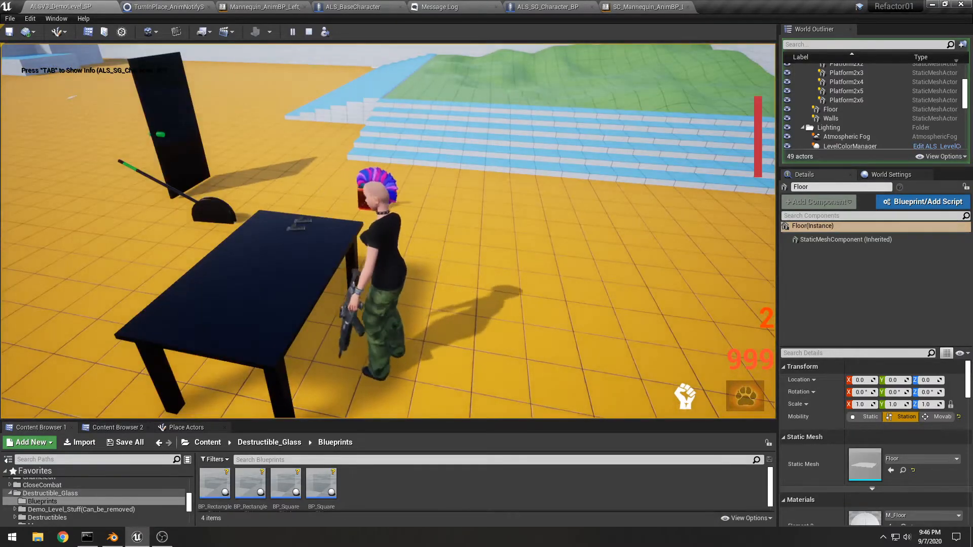
{"action": "key", "text": "w"}
{"action": "key", "text": "e"}
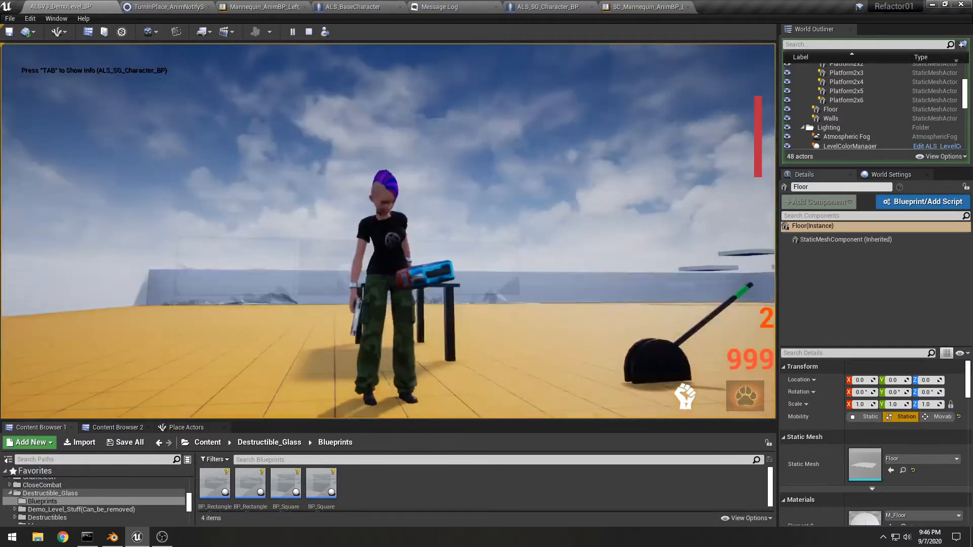
Step: Collect the shovel near the black door and run the character around the table area
{"action": "key", "text": "a"}
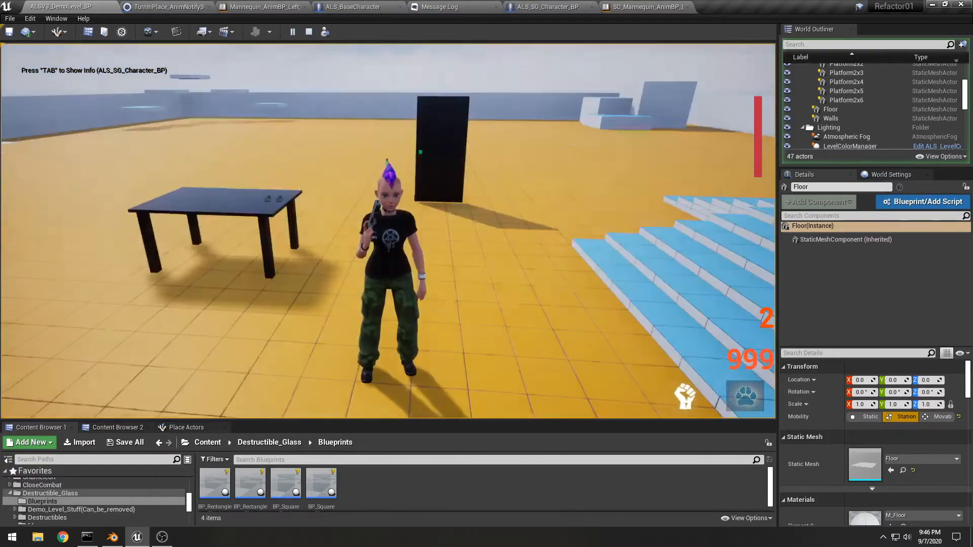
{"action": "key", "text": "w"}
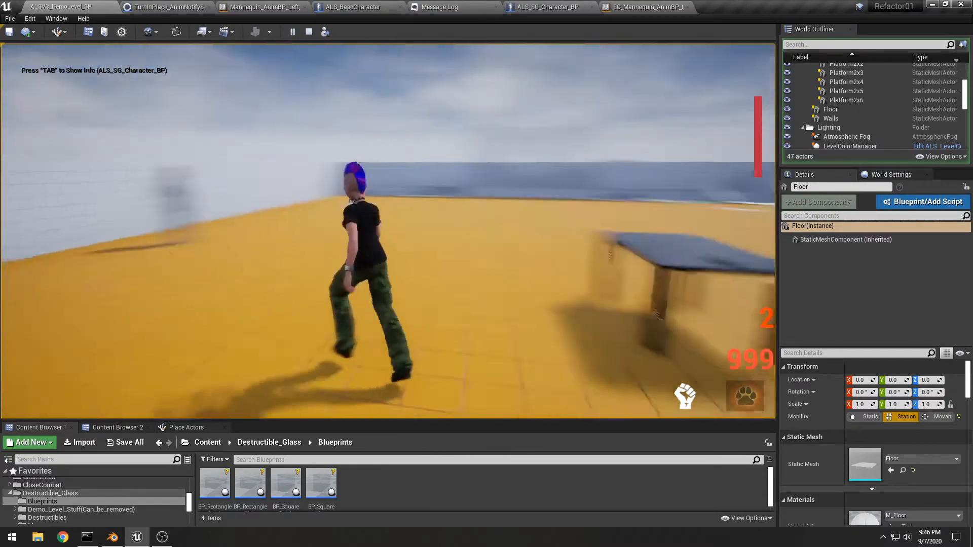
{"action": "key", "text": "w"}
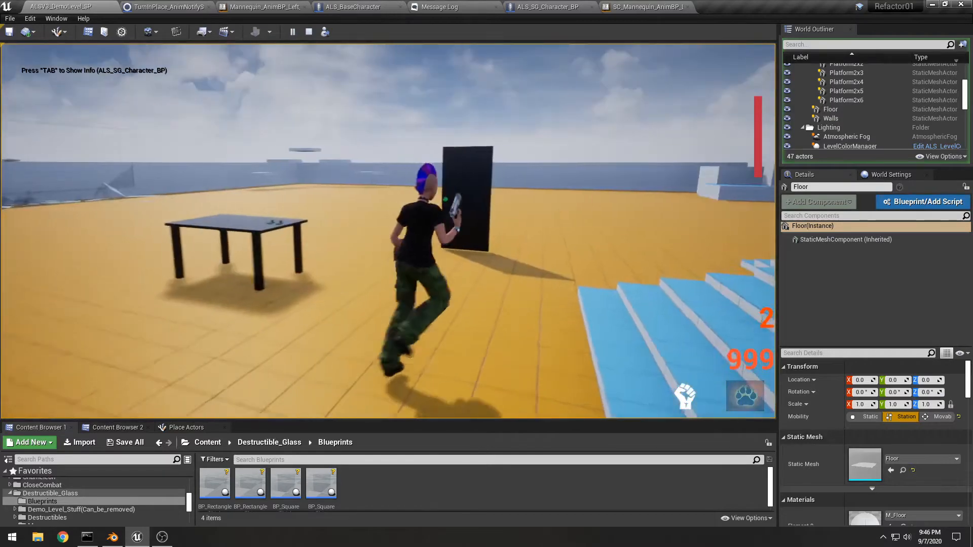
Step: Switch from the pistol to the assault rifle, aim across the table and fire several shots toward the glass panes
{"action": "right_click", "coordinate": [388, 231]}
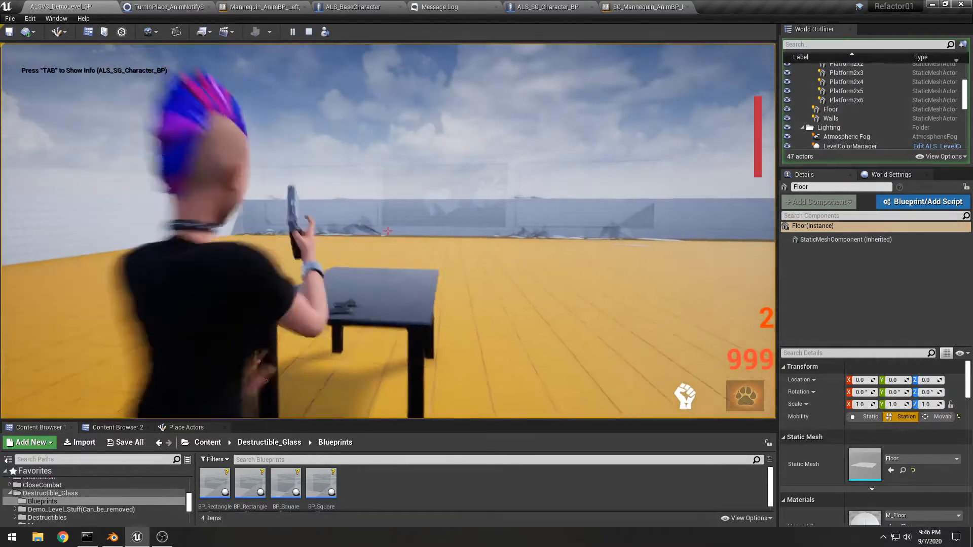
{"action": "key", "text": "2"}
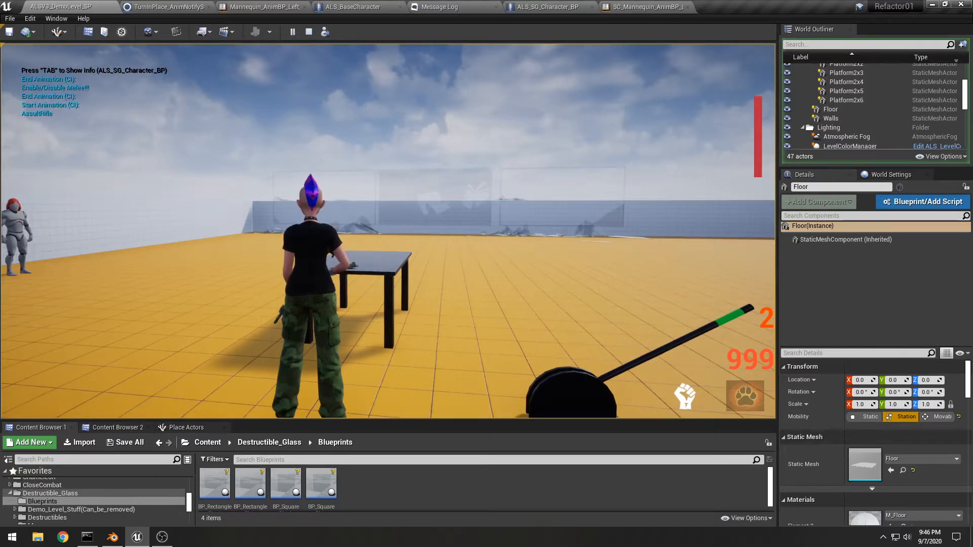
{"action": "right_click", "coordinate": [387, 231]}
{"action": "left_click", "coordinate": [387, 231]}
{"action": "left_click", "coordinate": [388, 231]}
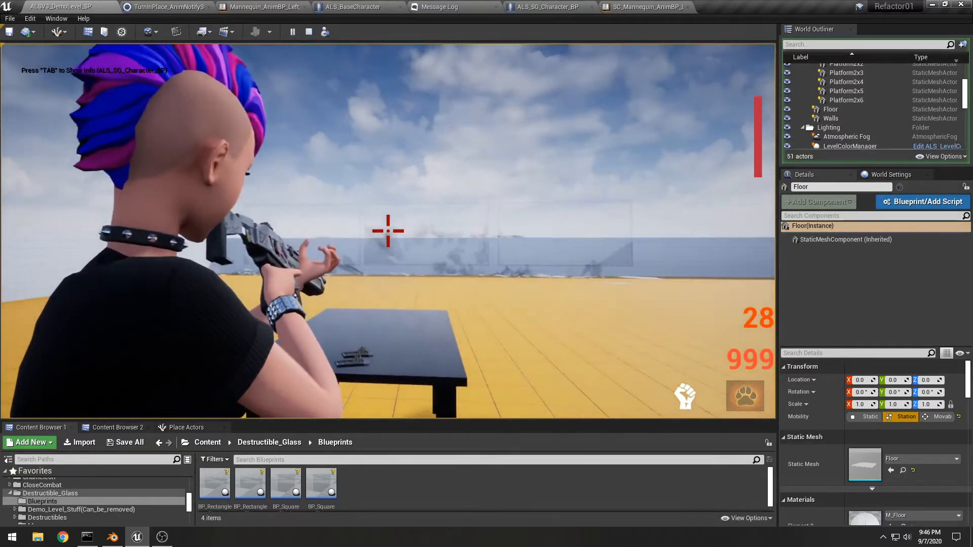
{"action": "left_click", "coordinate": [387, 231]}
{"action": "left_click", "coordinate": [388, 232]}
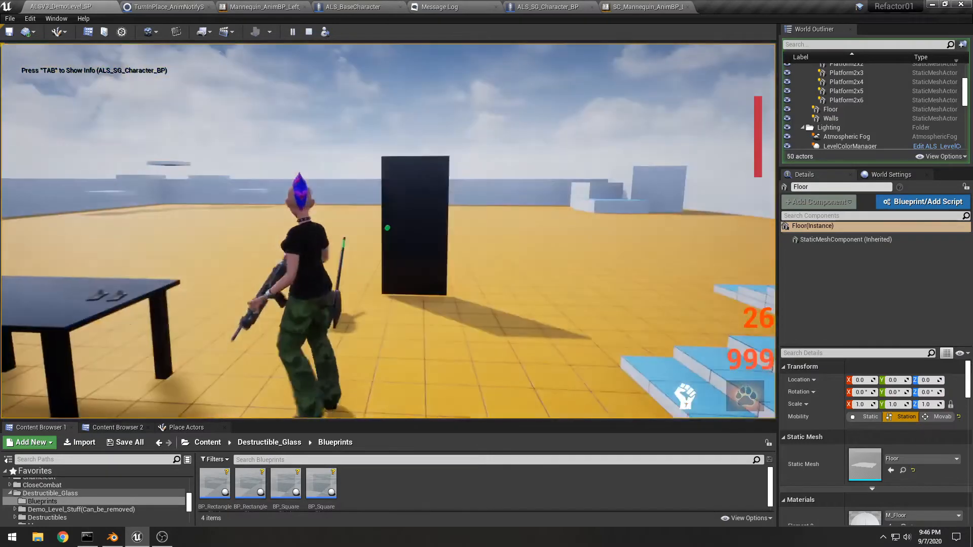
Step: Walk the character to the lever beside the black door and interact with it
{"action": "key", "text": "w"}
{"action": "key", "text": "e"}
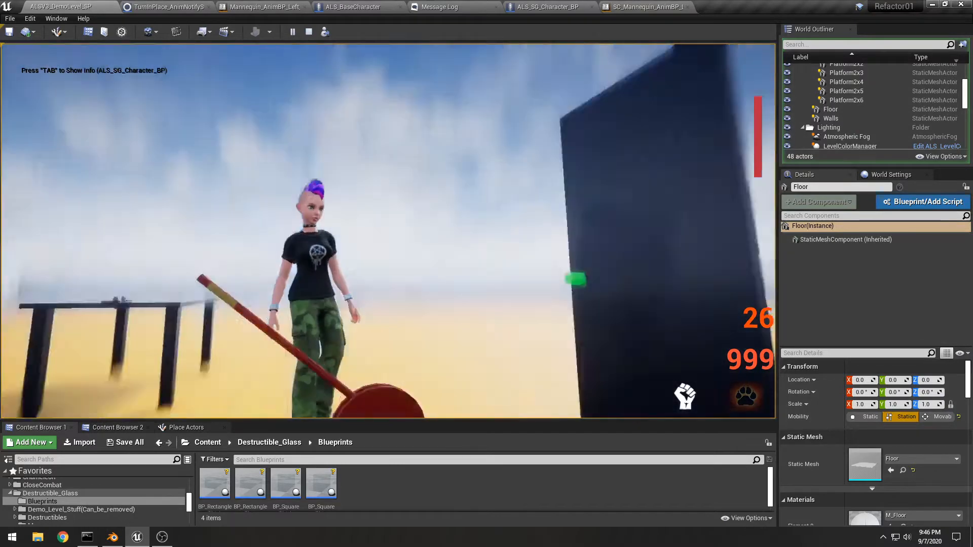
{"action": "key", "text": "e"}
Step: Test the black door by operating it from one side, walking around it and operating it again with the rifle in hand
{"action": "key", "text": "w"}
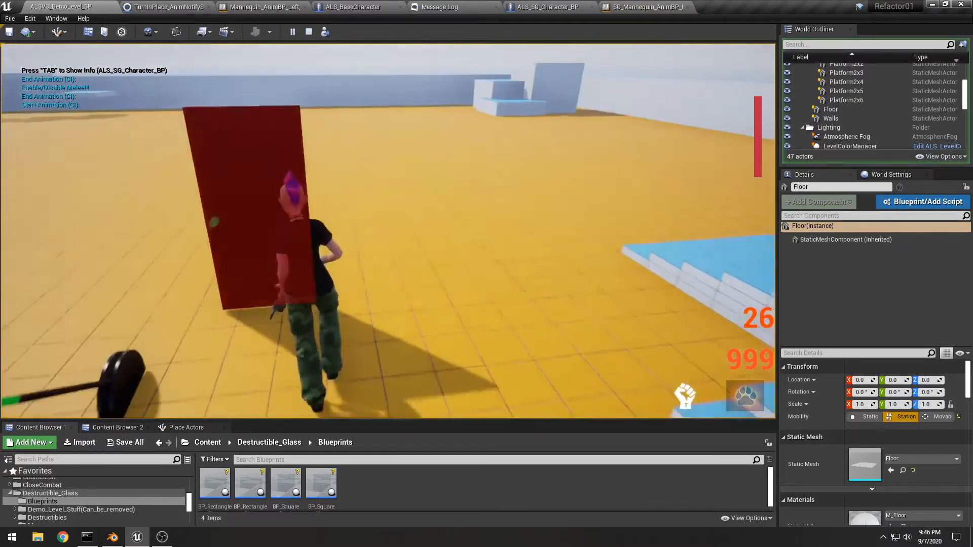
{"action": "key", "text": "e"}
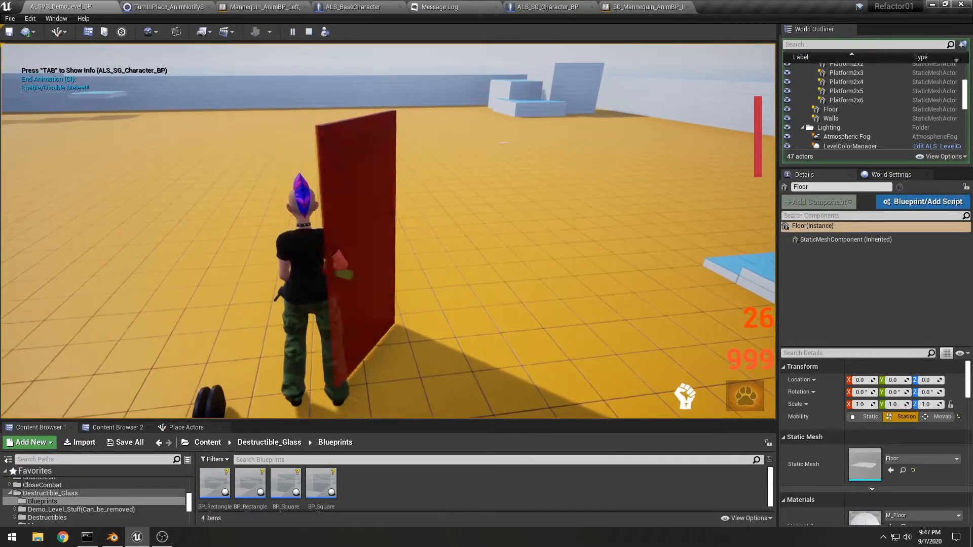
{"action": "key", "text": "w"}
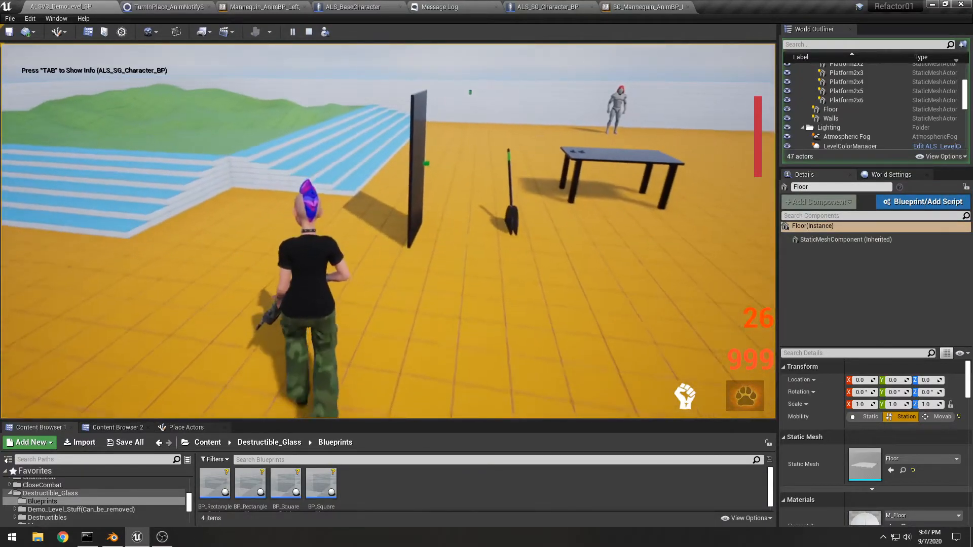
{"action": "key", "text": "w"}
{"action": "key", "text": "e"}
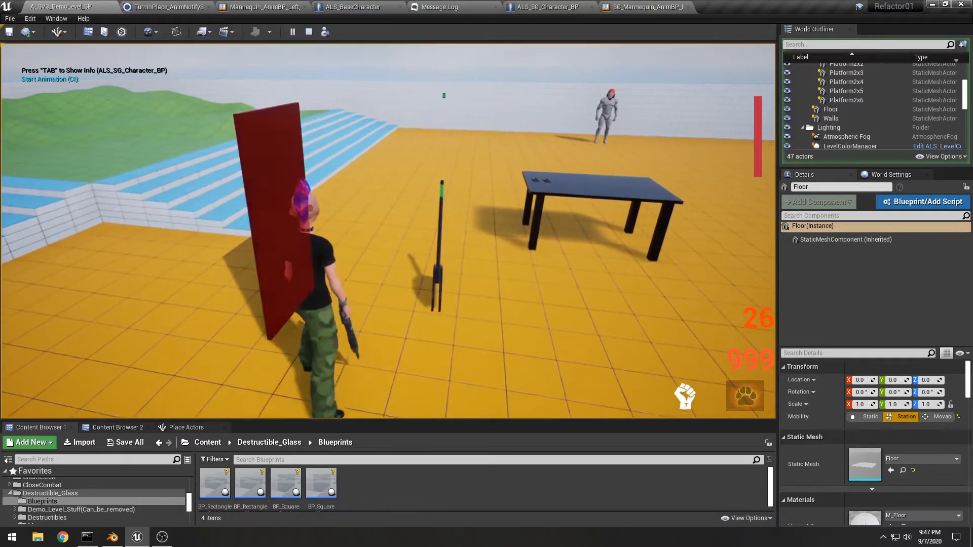
{"action": "key", "text": "e"}
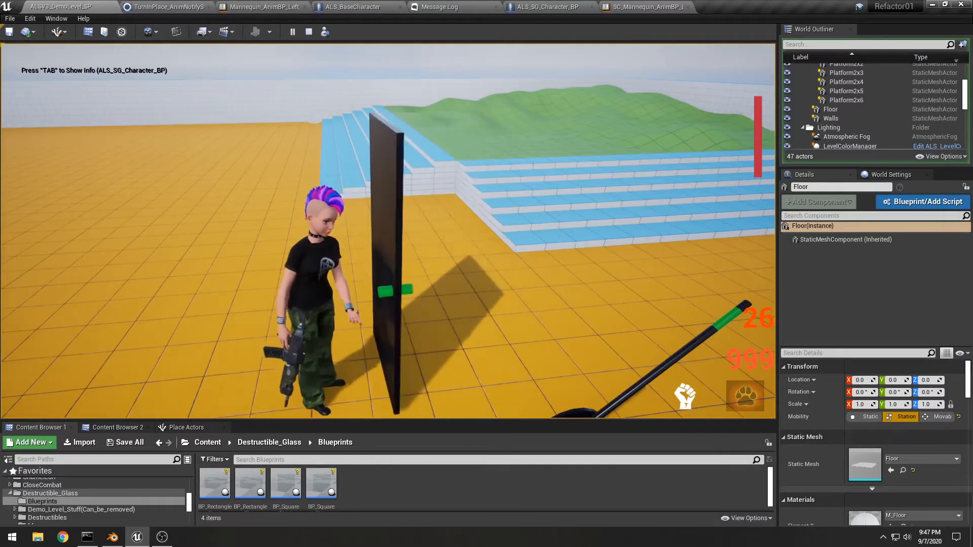
Step: Walk the character away from the door onto the open floor and end the play session
{"action": "key", "text": "w"}
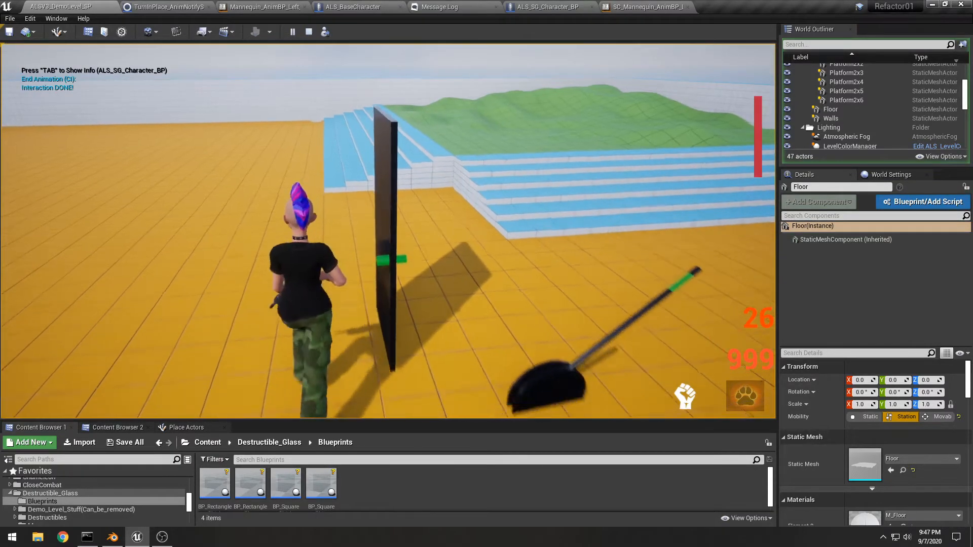
{"action": "key", "text": "s"}
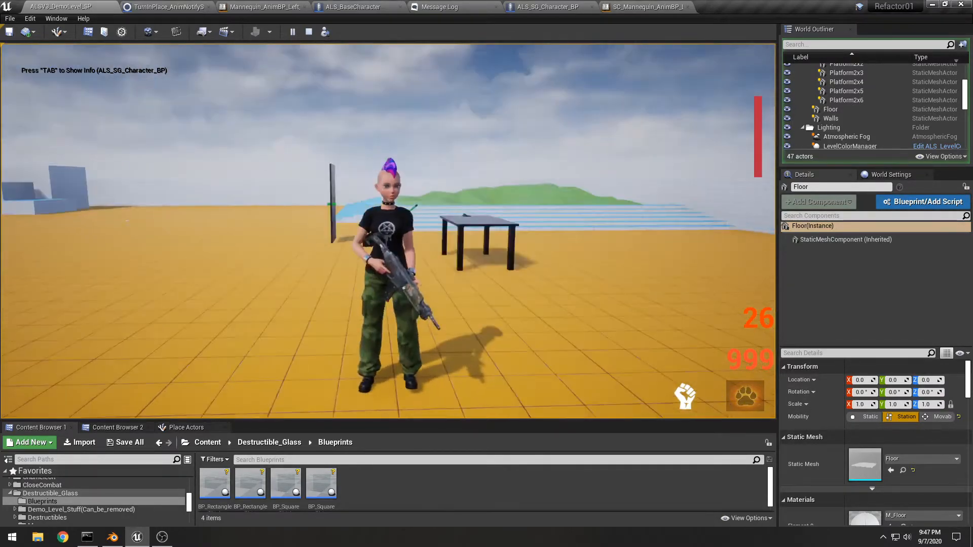
{"action": "key", "text": "shift+F1"}
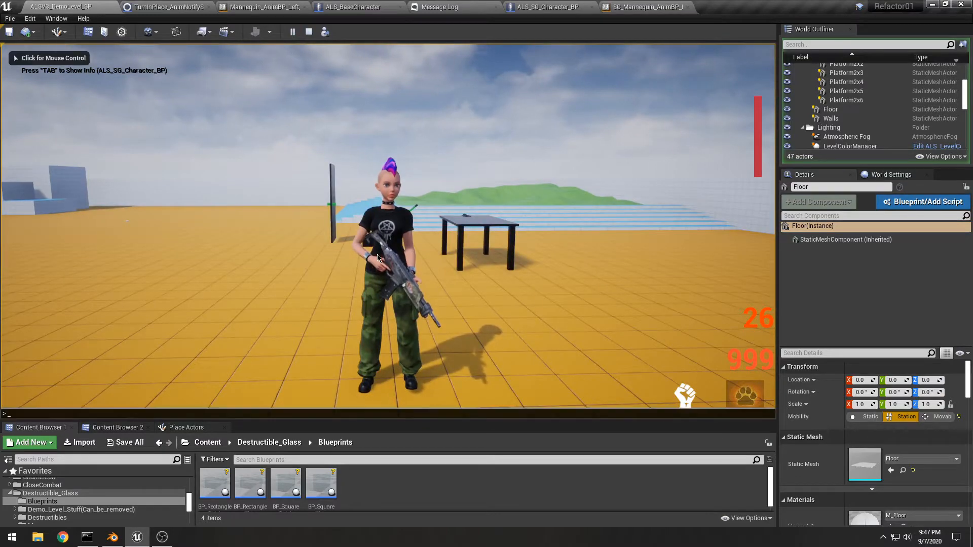
{"action": "key", "text": "Escape"}
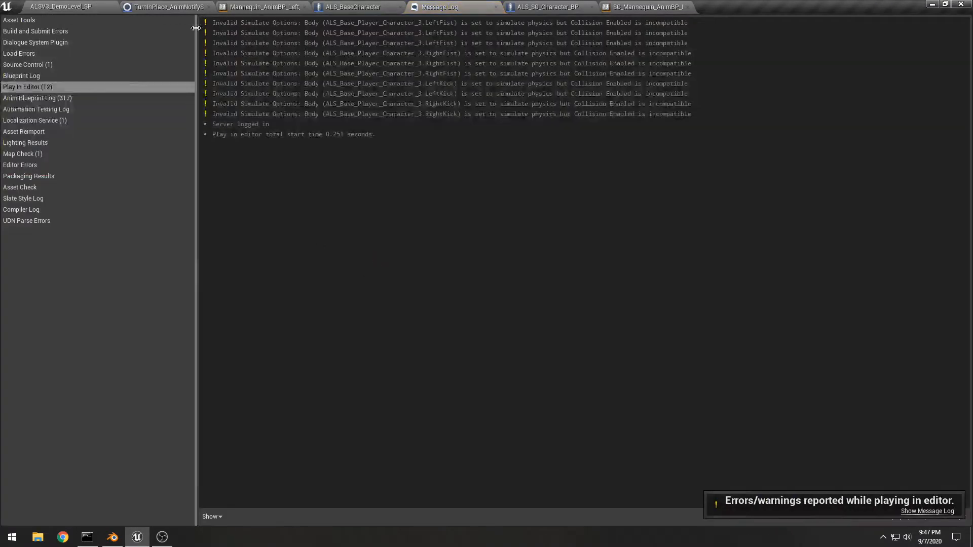
Step: Return to the demo level, bring the mohawk character and the grey mannequin into view, and make the viewport taller
{"action": "left_click", "coordinate": [98, 6]}
{"action": "right_click_drag", "start_coordinate": [325, 213], "coordinate": [497, 235]}
{"action": "key", "text": "w"}
{"action": "key", "text": "s"}
{"action": "key", "text": "a"}
{"action": "right_click_drag", "start_coordinate": [367, 159], "coordinate": [359, 163]}
{"action": "key", "text": "d"}
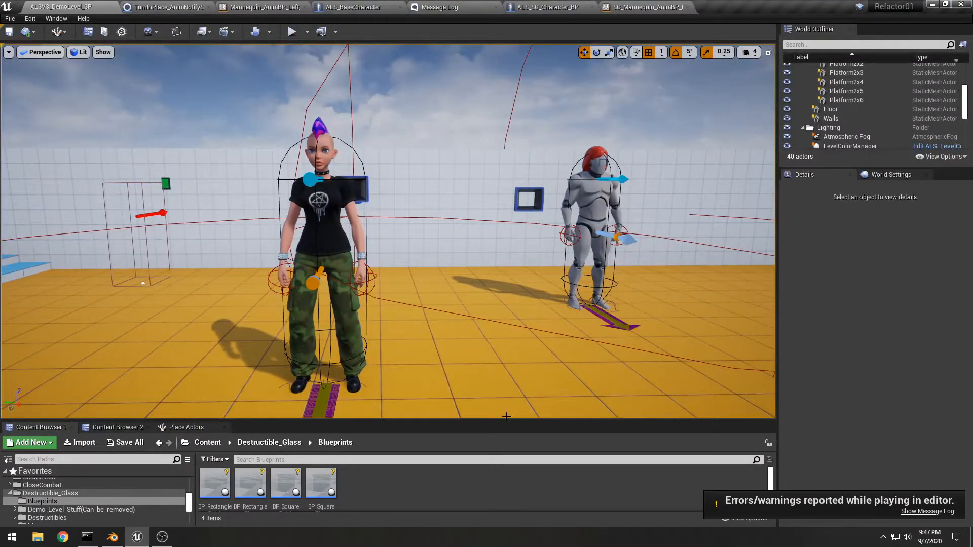
{"action": "left_click_drag", "start_coordinate": [493, 424], "coordinate": [493, 453]}
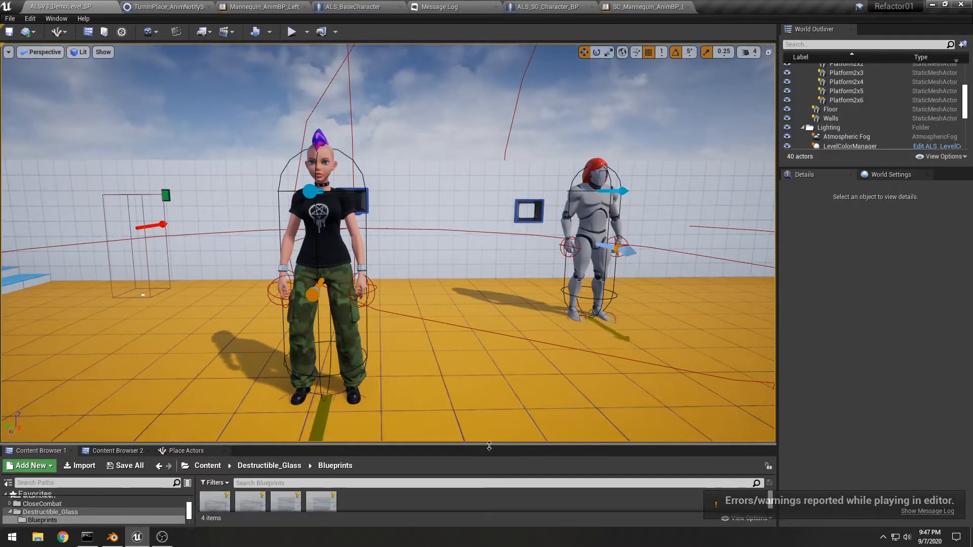
Step: Set the camera speed to 2, frame the mohawk character from the front, and hide the viewport's editor overlays
{"action": "left_click", "coordinate": [750, 53]}
{"action": "right_click_drag", "start_coordinate": [507, 193], "coordinate": [487, 204]}
{"action": "key", "text": "w"}
{"action": "key", "text": "a"}
{"action": "key", "text": "w"}
{"action": "mouse_move", "coordinate": [557, 146]}
{"action": "right_mouse_down"}
{"action": "mouse_move", "coordinate": [566, 176]}
{"action": "mouse_move", "coordinate": [564, 142]}
{"action": "right_mouse_up"}
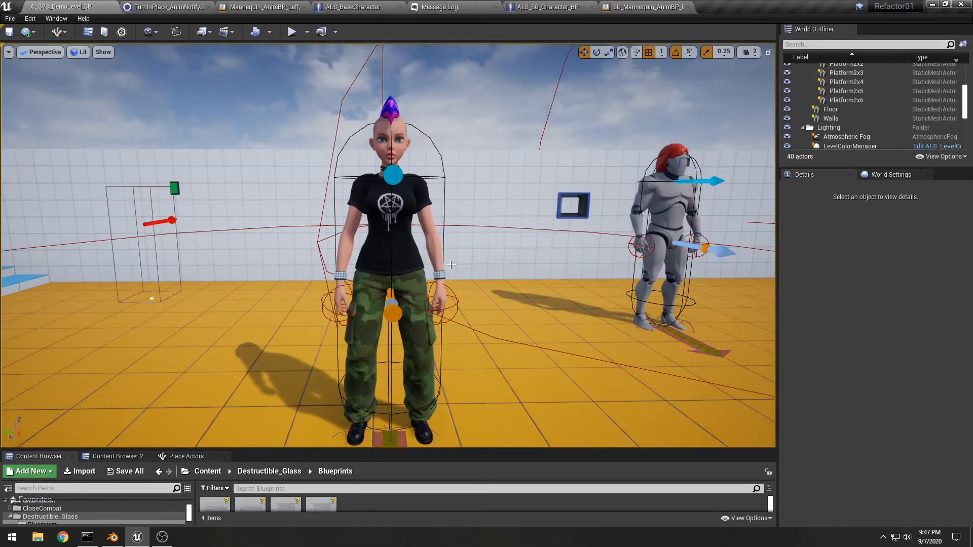
{"action": "key", "text": "g"}
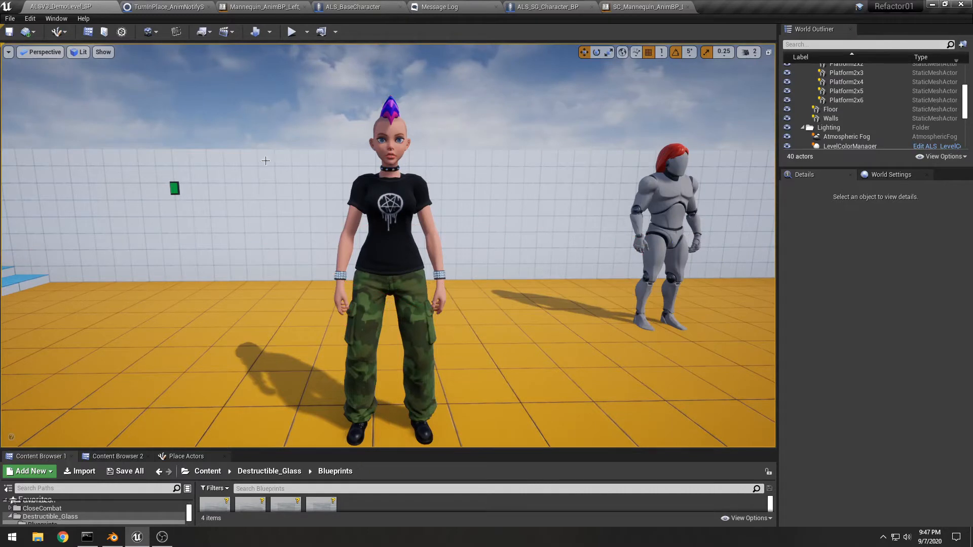
Step: Look through the level's World Settings
{"action": "left_click", "coordinate": [883, 176]}
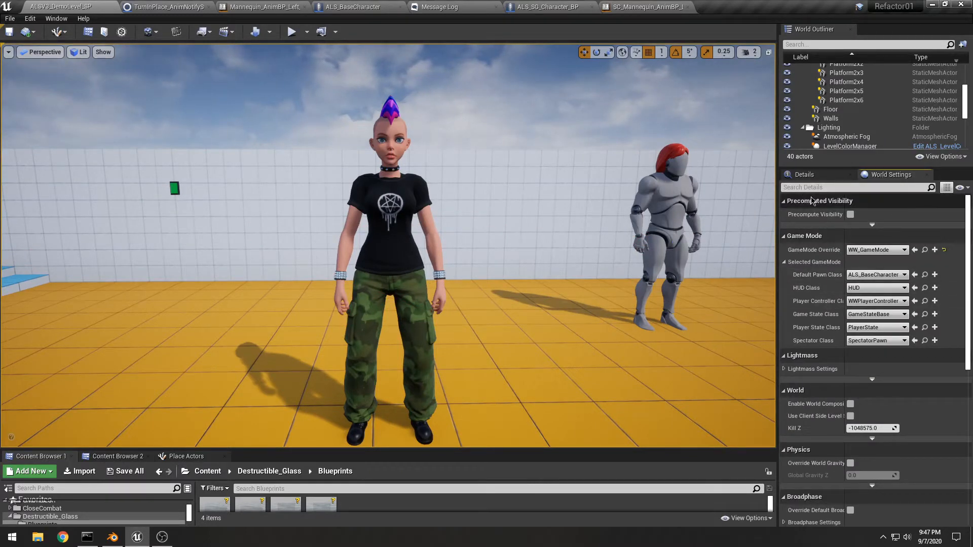
{"action": "scroll", "coordinate": [811, 213], "scroll_direction": "down", "scroll_amount": 10}
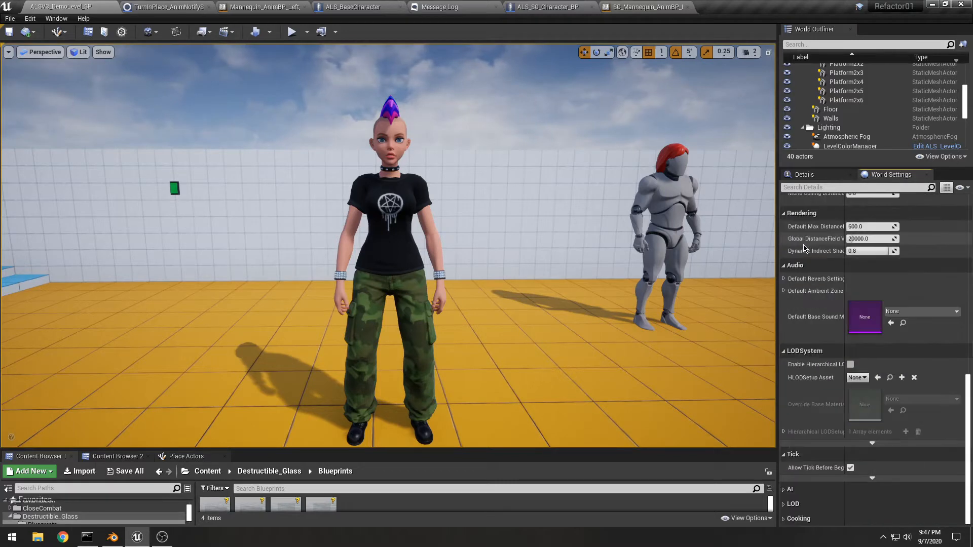
{"action": "scroll", "coordinate": [806, 249], "scroll_direction": "up", "scroll_amount": 8}
Step: Select the mohawk character and filter its details by "clo" to bring up its clothing meshes
{"action": "left_click", "coordinate": [398, 253]}
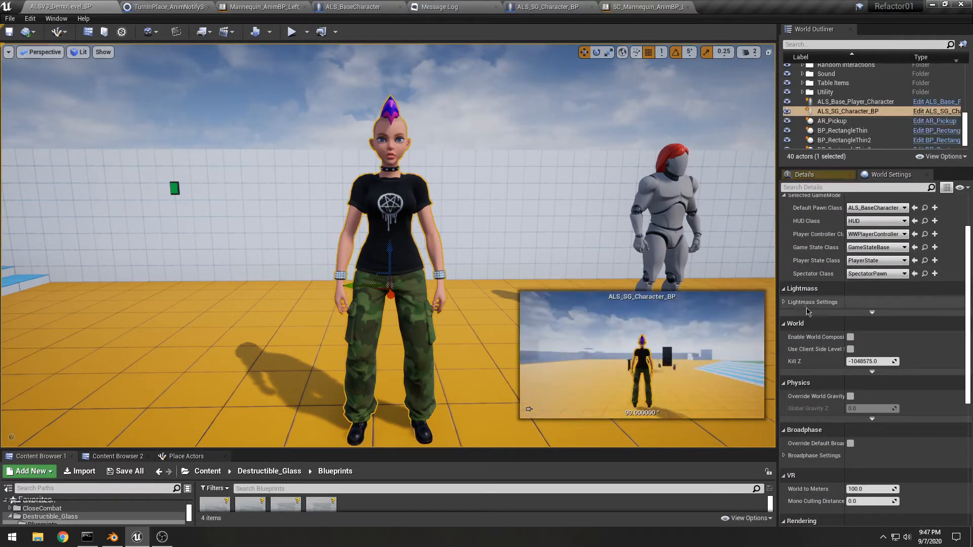
{"action": "scroll", "coordinate": [809, 309], "scroll_direction": "up", "scroll_amount": 4}
{"action": "scroll", "coordinate": [831, 274], "scroll_direction": "down", "scroll_amount": 2}
{"action": "scroll", "coordinate": [836, 270], "scroll_direction": "up", "scroll_amount": 2}
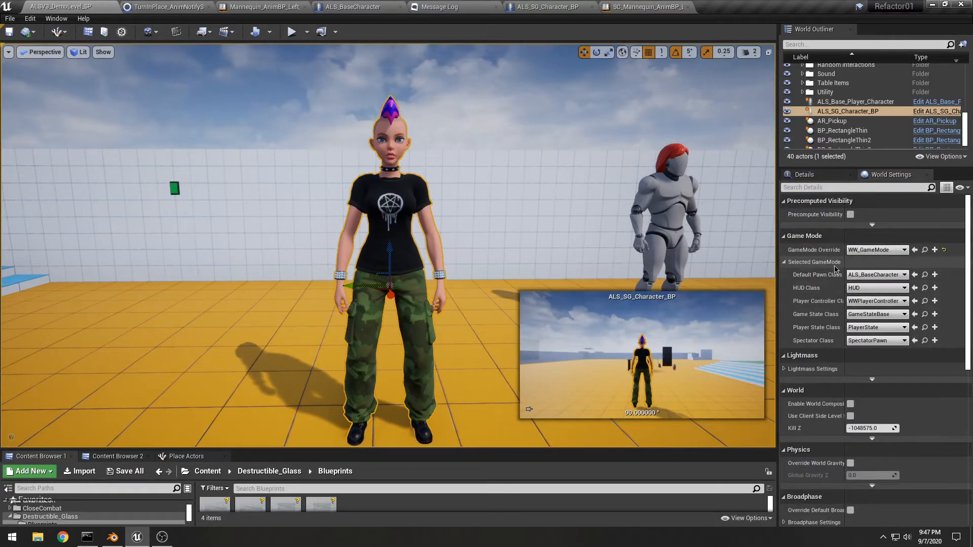
{"action": "left_click", "coordinate": [808, 175]}
{"action": "scroll", "coordinate": [828, 361], "scroll_direction": "down", "scroll_amount": 10}
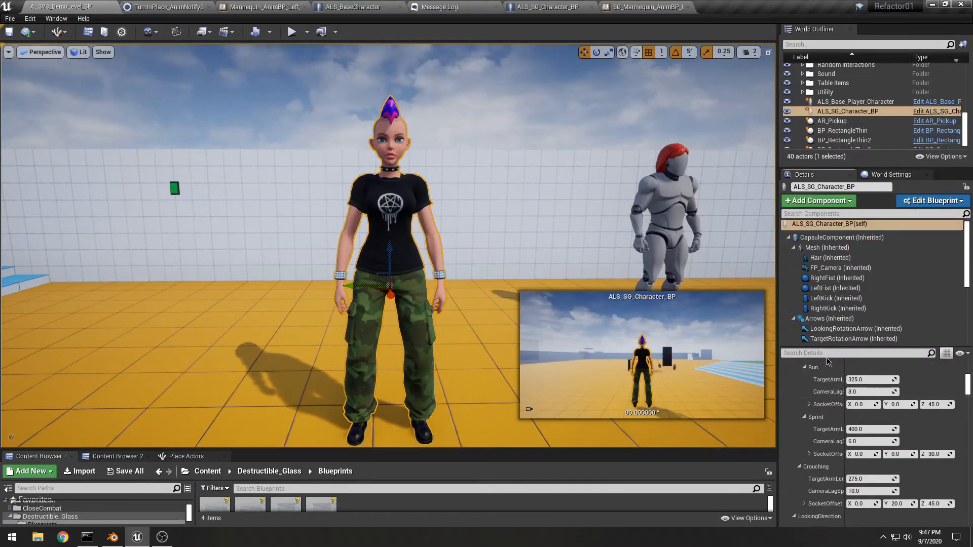
{"action": "type", "text": "clo"}
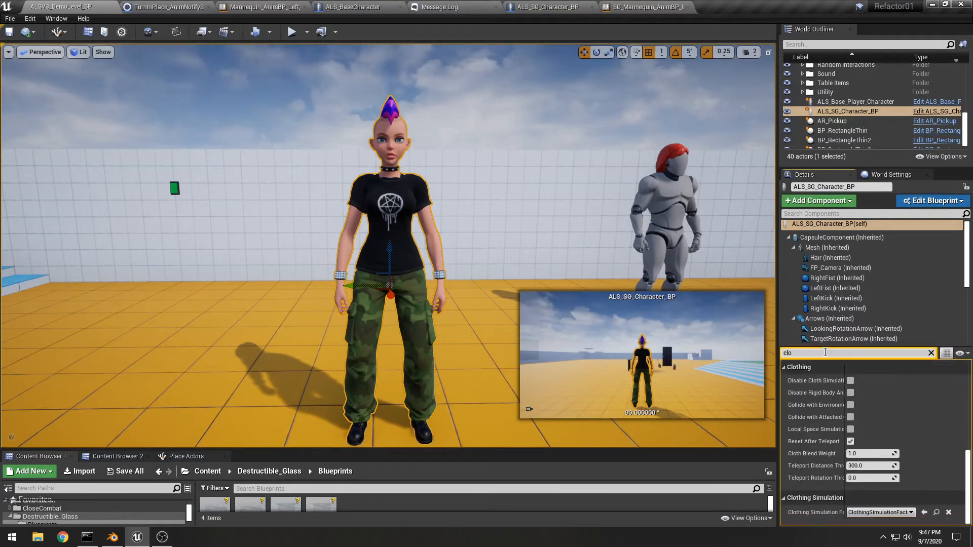
{"action": "scroll", "coordinate": [828, 397], "scroll_direction": "down", "scroll_amount": 10}
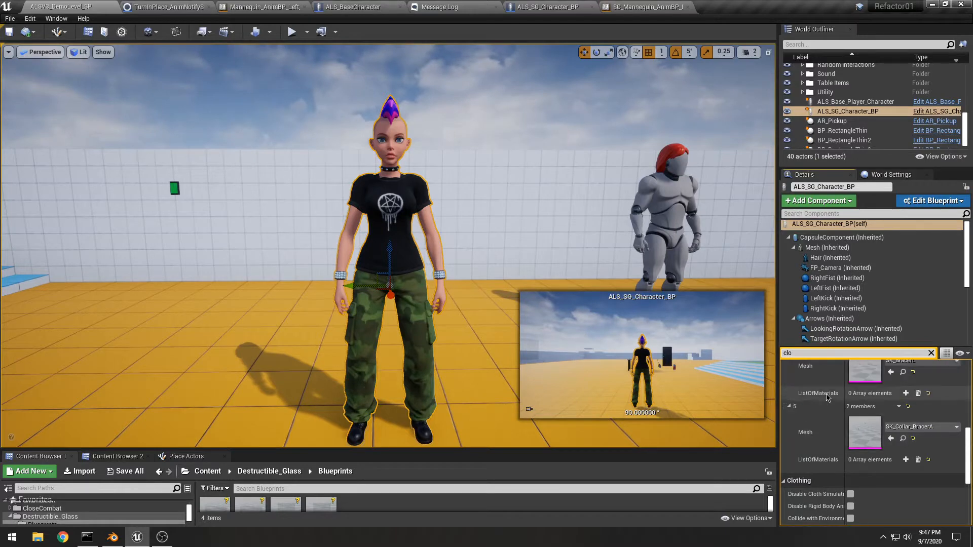
{"action": "scroll", "coordinate": [831, 403], "scroll_direction": "up", "scroll_amount": 5}
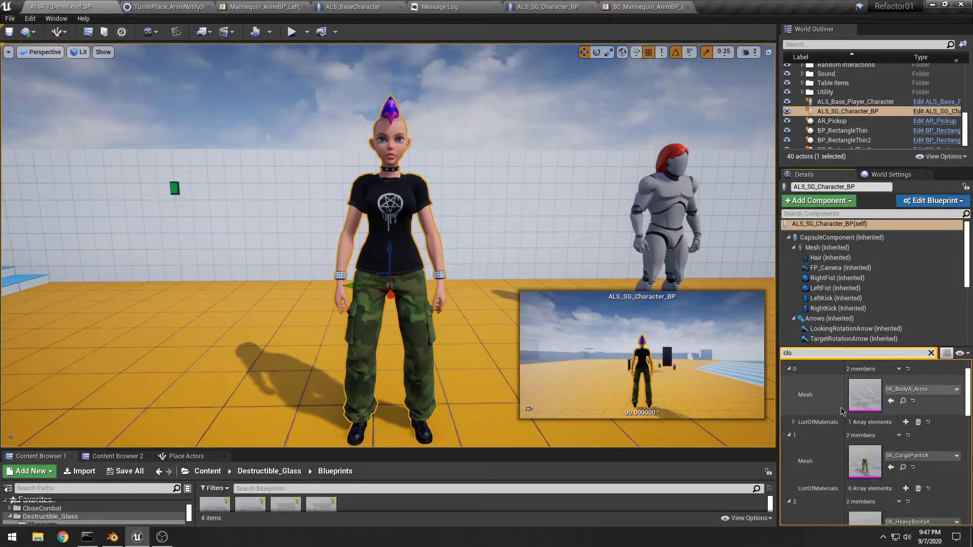
{"action": "scroll", "coordinate": [841, 411], "scroll_direction": "down", "scroll_amount": 2}
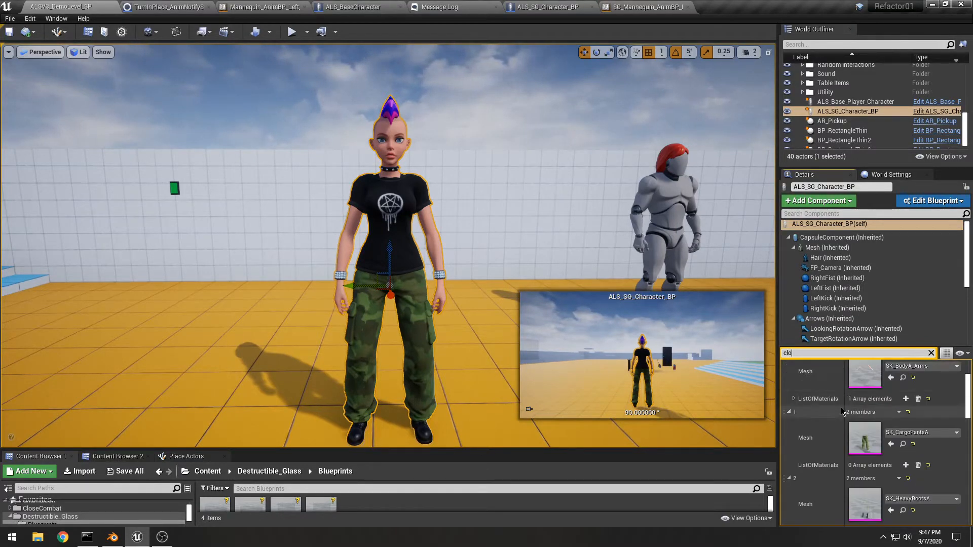
Step: Replace the character's cargo pants mesh with SK_PantsFlareA
{"action": "left_click", "coordinate": [912, 432]}
{"action": "type", "text": "pa"}
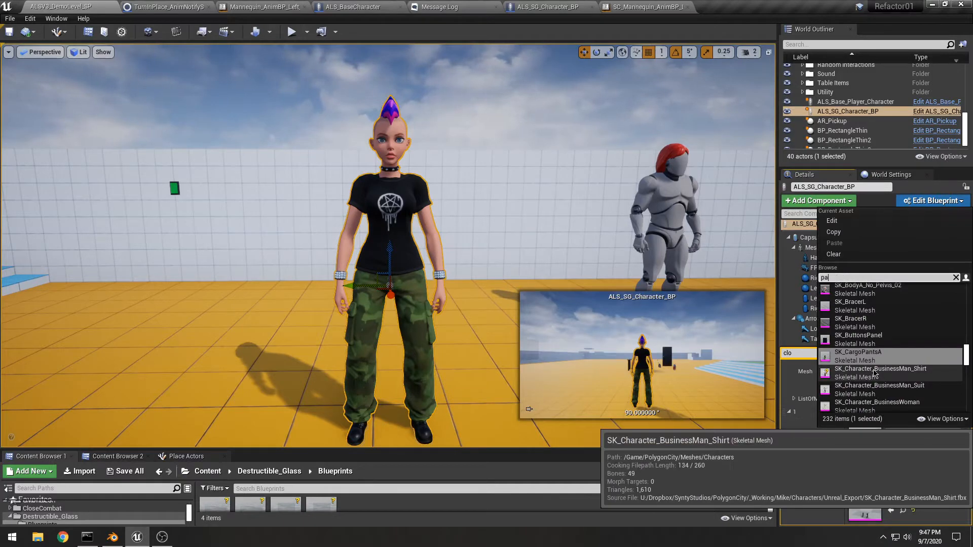
{"action": "type", "text": "ng"}
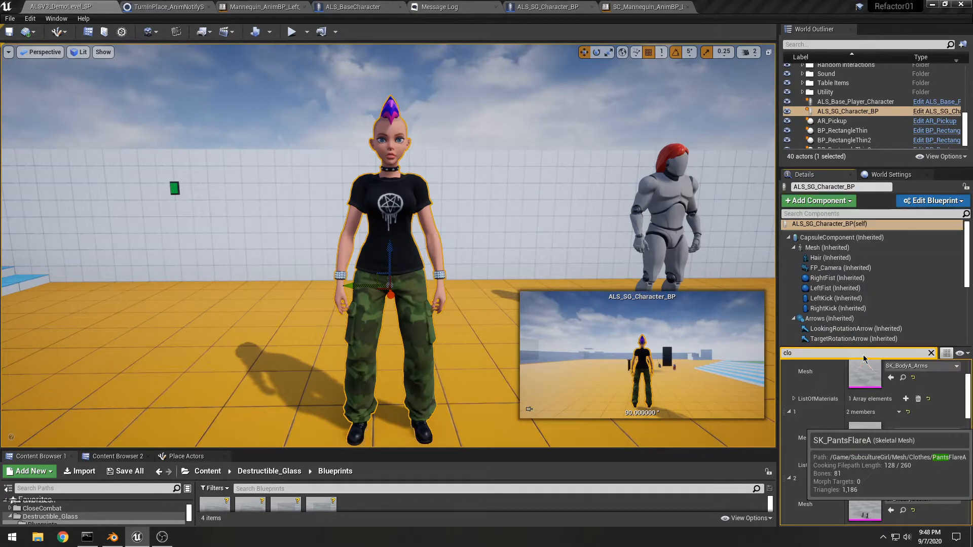
{"action": "left_click", "coordinate": [863, 355]}
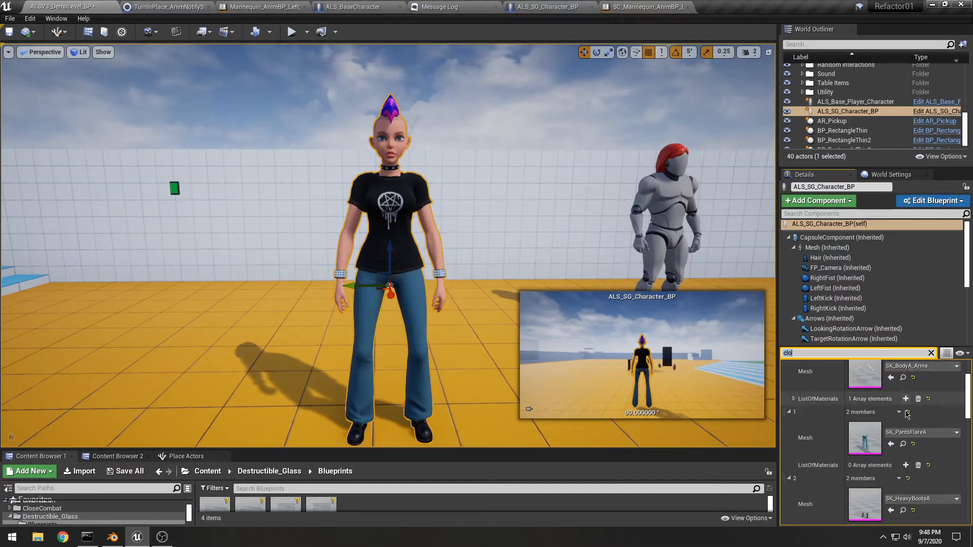
Step: Set the character's pants mesh to SK_PantsLeatherA and frame the outfit closer
{"action": "left_click", "coordinate": [917, 432]}
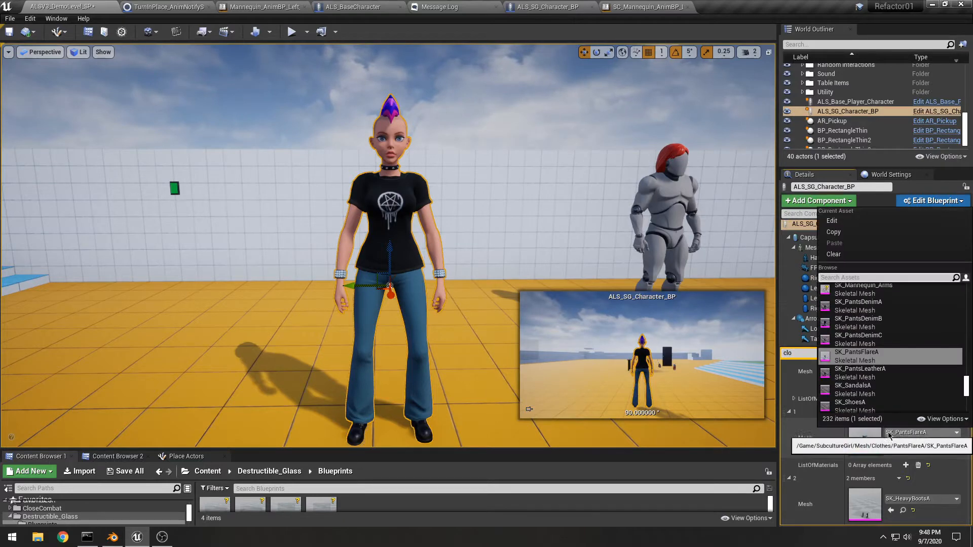
{"action": "left_click", "coordinate": [859, 374]}
{"action": "key", "text": "w"}
{"action": "mouse_move", "coordinate": [240, 257]}
{"action": "right_mouse_down"}
{"action": "mouse_move", "coordinate": [250, 268]}
{"action": "mouse_move", "coordinate": [239, 271]}
{"action": "right_mouse_up"}
Step: Set the T-shirt's material to MI_TShirtB_Master_PNT_06
{"action": "scroll", "coordinate": [852, 458], "scroll_direction": "down", "scroll_amount": 2}
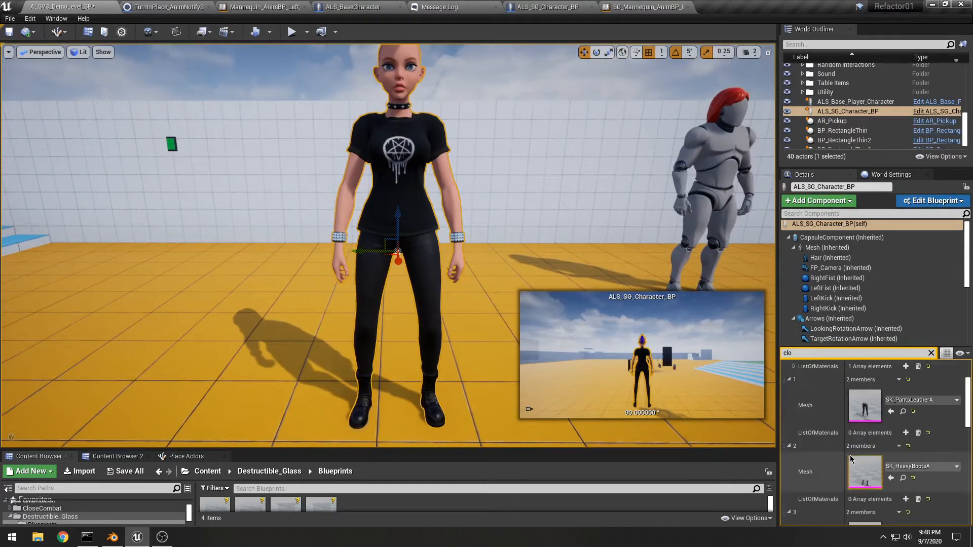
{"action": "scroll", "coordinate": [909, 468], "scroll_direction": "up", "scroll_amount": 3}
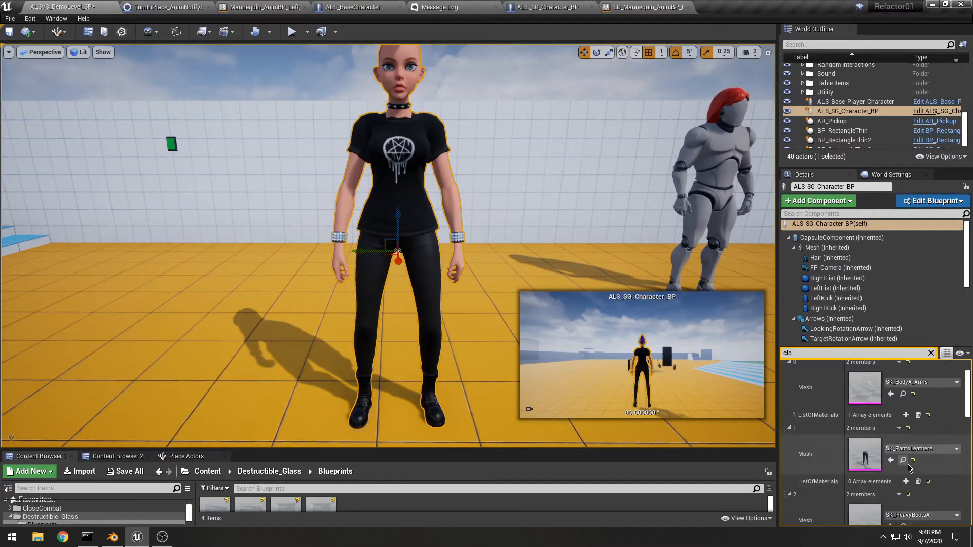
{"action": "scroll", "coordinate": [909, 468], "scroll_direction": "down", "scroll_amount": 5}
{"action": "left_click", "coordinate": [907, 494]}
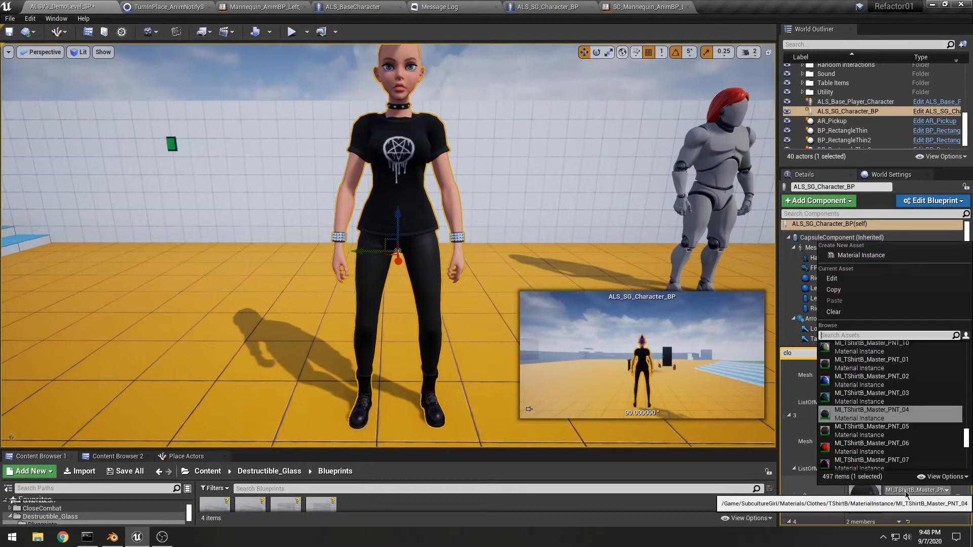
{"action": "left_click", "coordinate": [873, 448]}
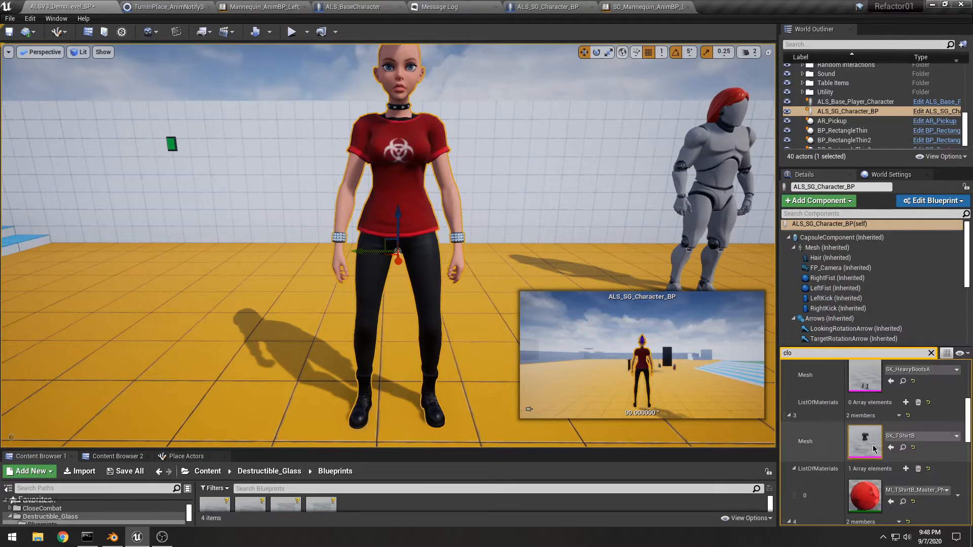
Step: Switch the character's bracer mesh in the Clothes array to SK_BracerR
{"action": "right_click_drag", "start_coordinate": [519, 323], "coordinate": [507, 305]}
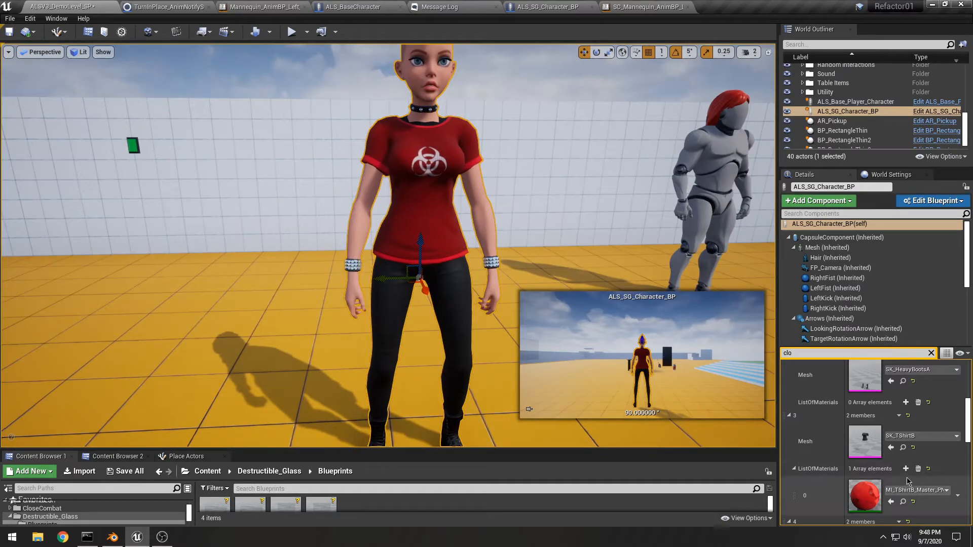
{"action": "scroll", "coordinate": [908, 482], "scroll_direction": "down", "scroll_amount": 10}
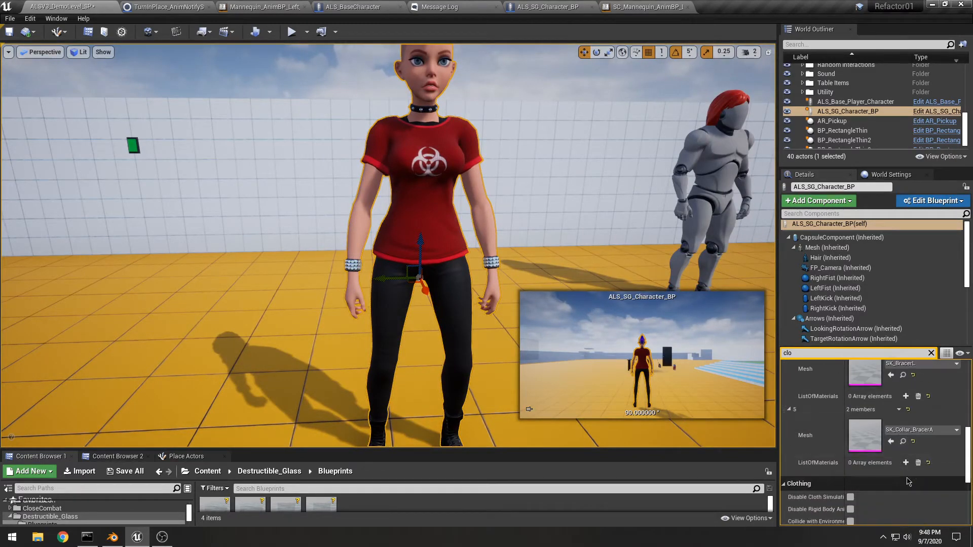
{"action": "scroll", "coordinate": [911, 437], "scroll_direction": "up", "scroll_amount": 2}
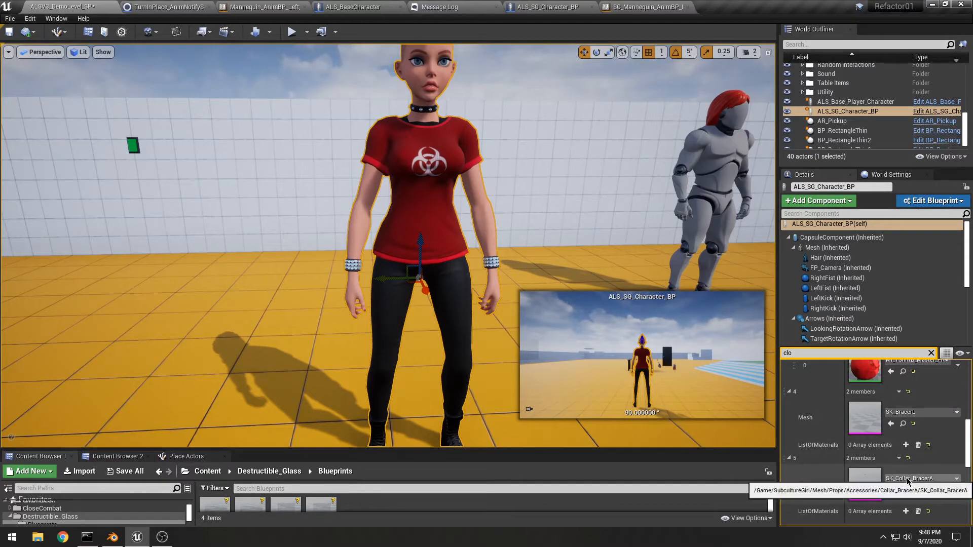
{"action": "left_click", "coordinate": [911, 417]}
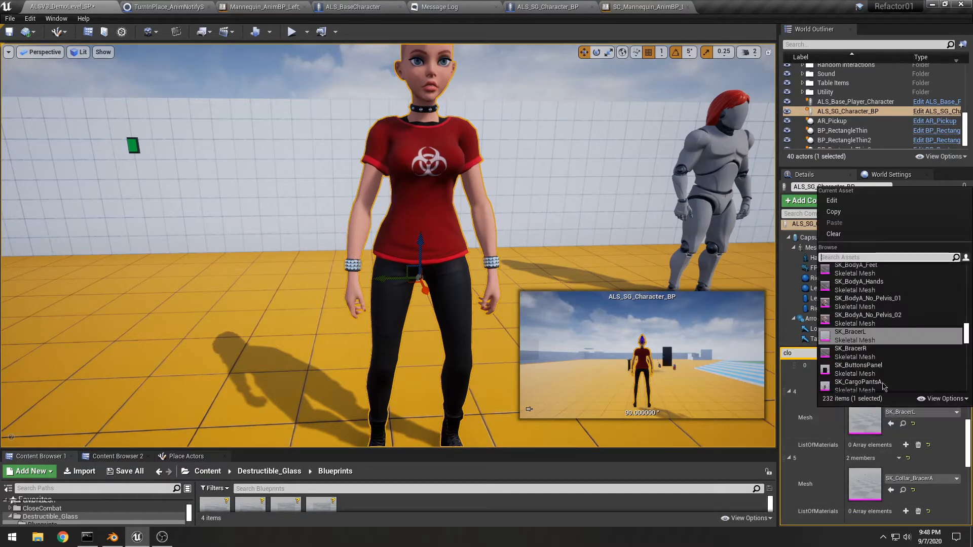
{"action": "left_click", "coordinate": [856, 355]}
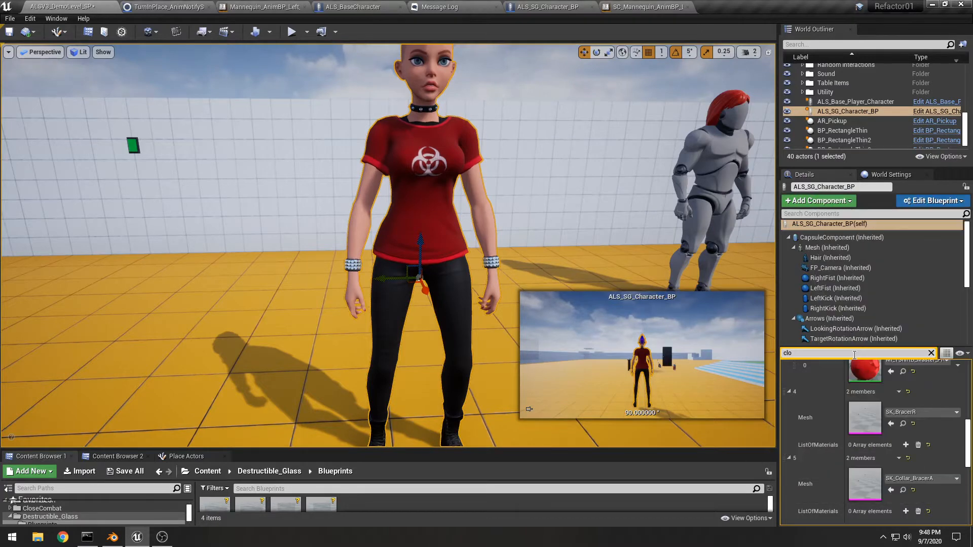
Step: Filter the mesh assets by "bra" and set the bracer entry back to SK_BracerL
{"action": "left_click", "coordinate": [912, 412]}
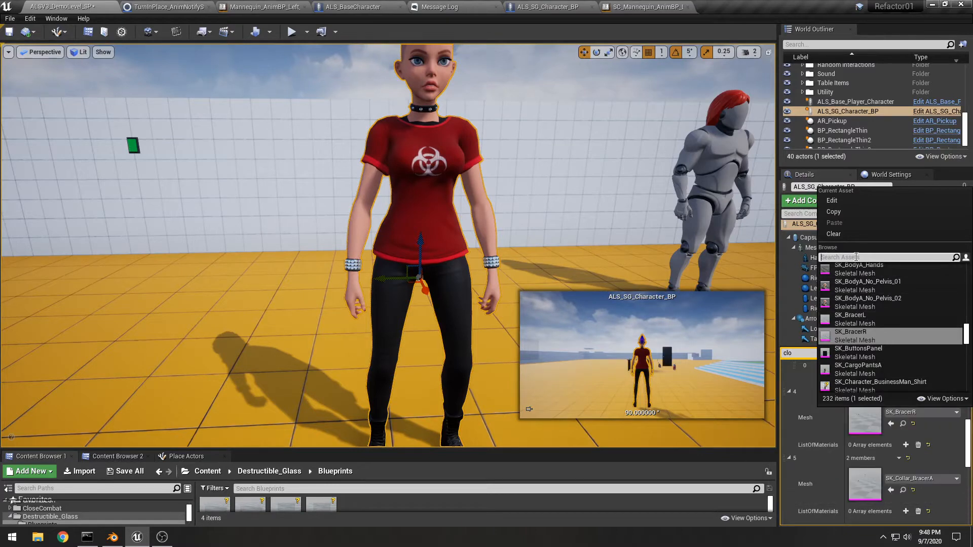
{"action": "type", "text": "br"}
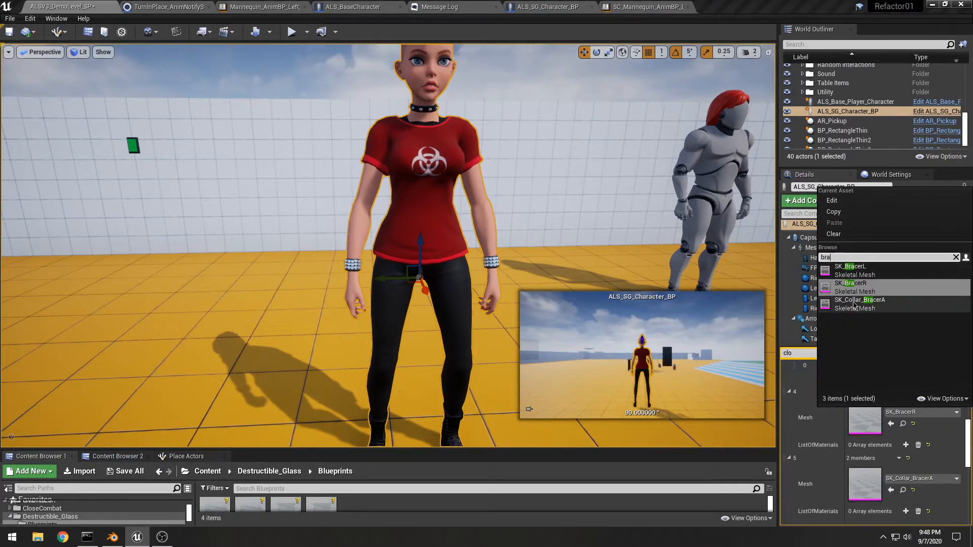
{"action": "type", "text": "a"}
{"action": "left_click", "coordinate": [857, 271]}
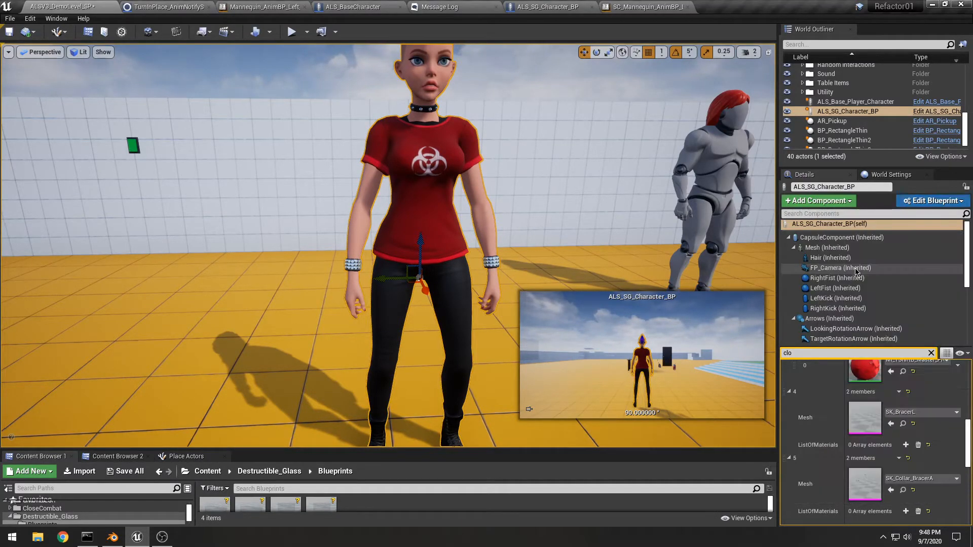
{"action": "right_click_drag", "start_coordinate": [529, 256], "coordinate": [461, 225]}
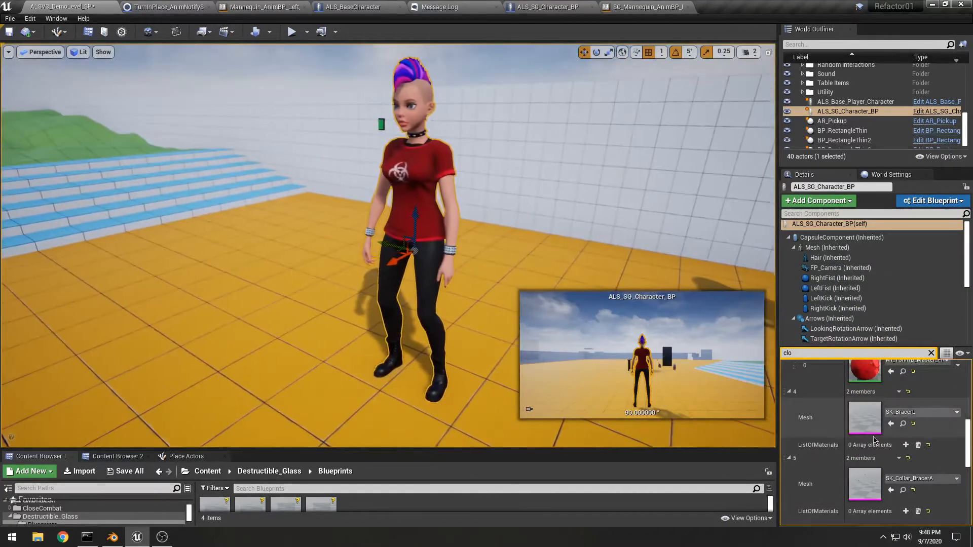
Step: Replace the character's SK_HeavyBootsA mesh with SK_BodyA_Feet and view her full figure from the front
{"action": "scroll", "coordinate": [884, 439], "scroll_direction": "up", "scroll_amount": 5}
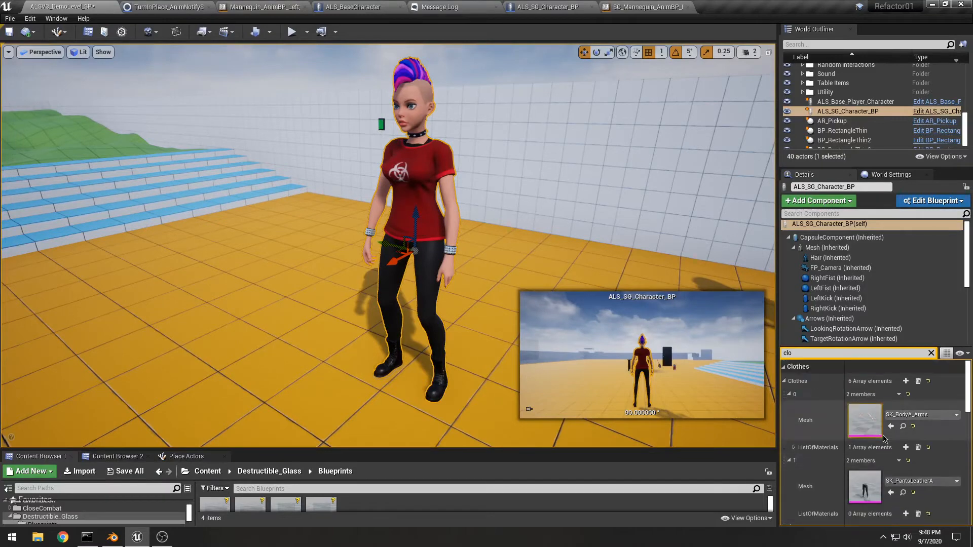
{"action": "right_click_drag", "start_coordinate": [434, 388], "coordinate": [484, 384]}
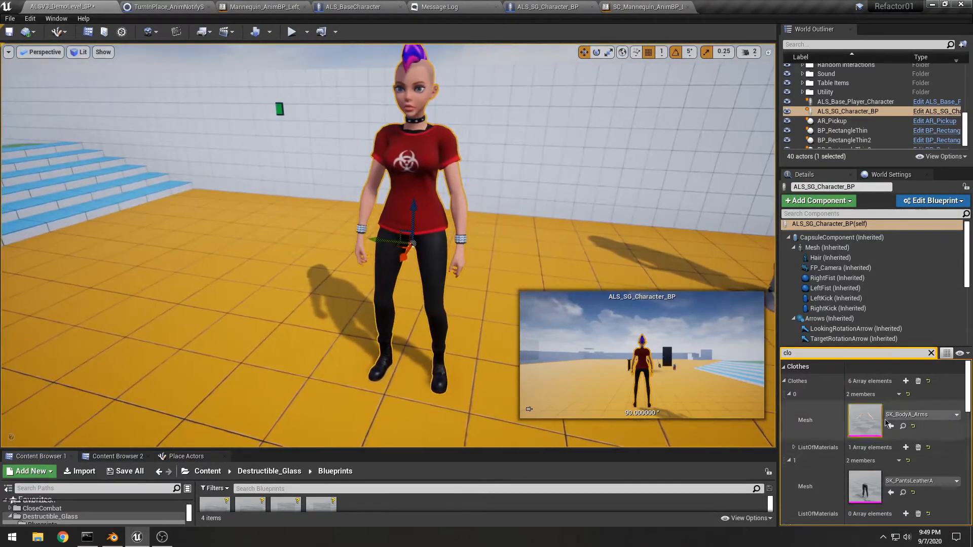
{"action": "scroll", "coordinate": [915, 487], "scroll_direction": "down", "scroll_amount": 5}
{"action": "left_click", "coordinate": [907, 434]}
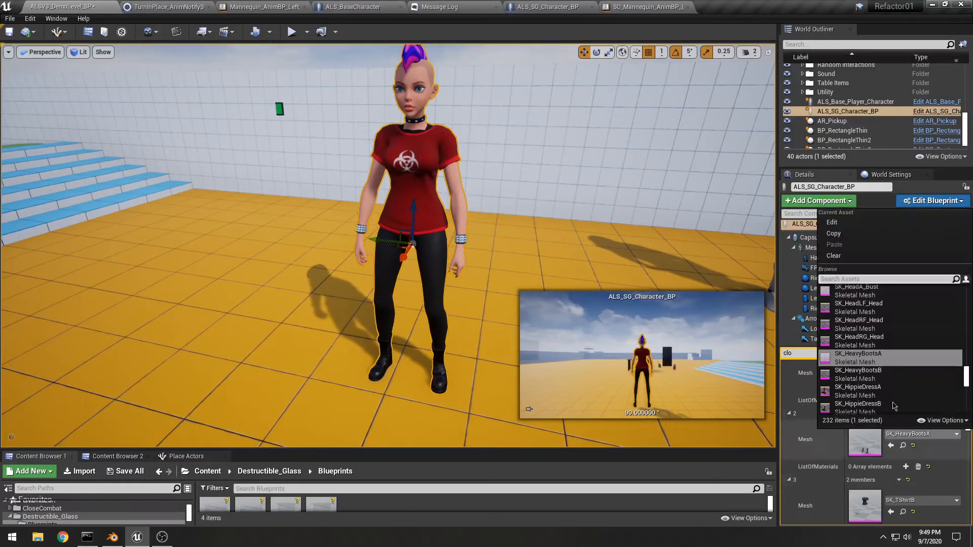
{"action": "type", "text": "fee"}
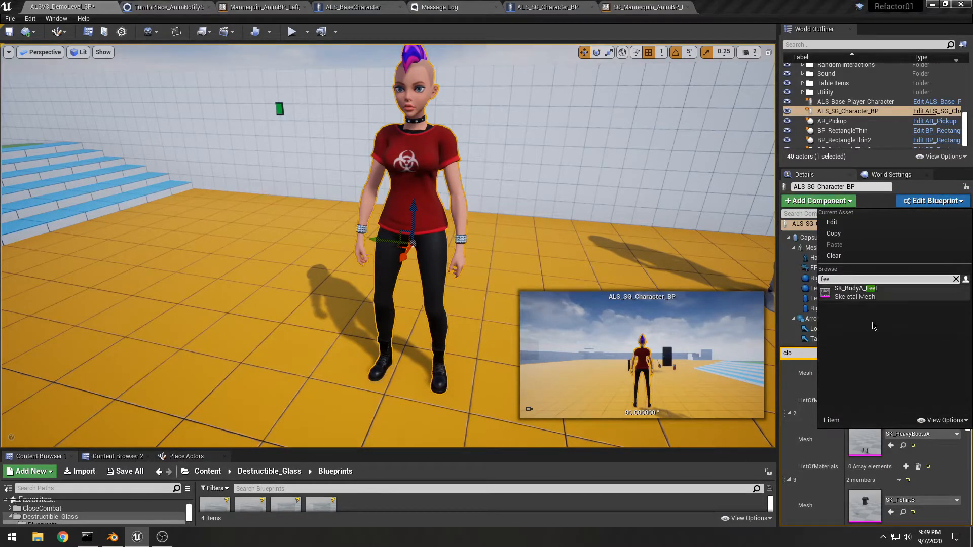
{"action": "left_click", "coordinate": [857, 292]}
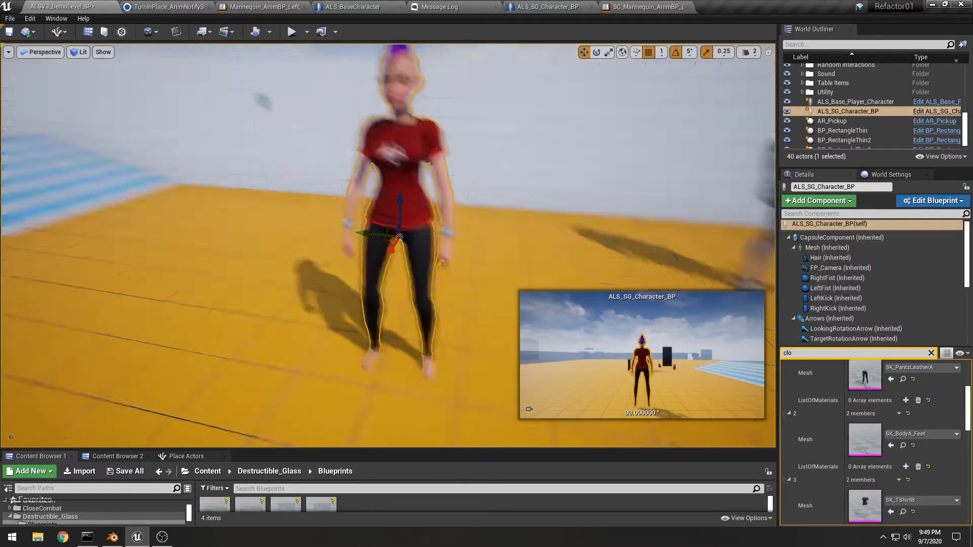
{"action": "right_click_drag", "start_coordinate": [388, 245], "coordinate": [479, 208]}
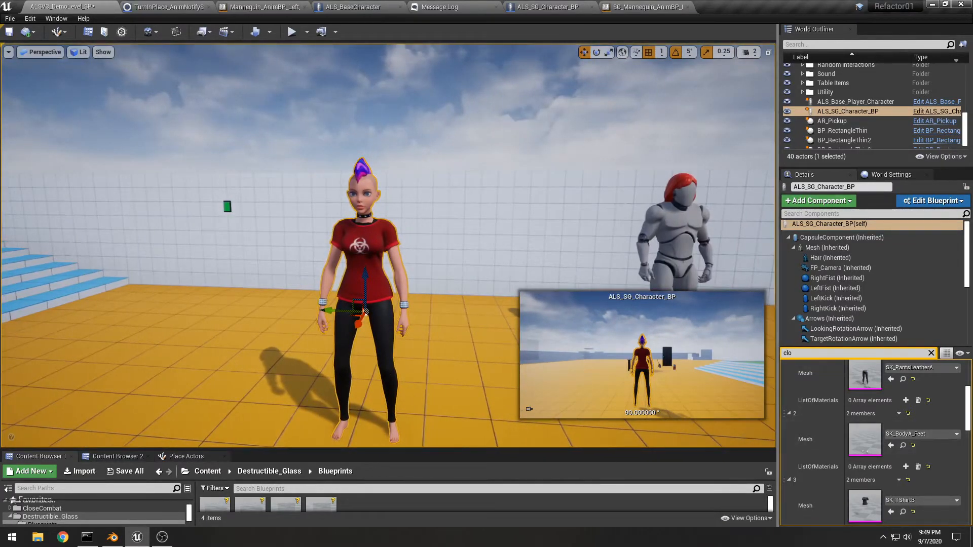
{"action": "key", "text": "a"}
{"action": "right_click_drag", "start_coordinate": [423, 319], "coordinate": [430, 309]}
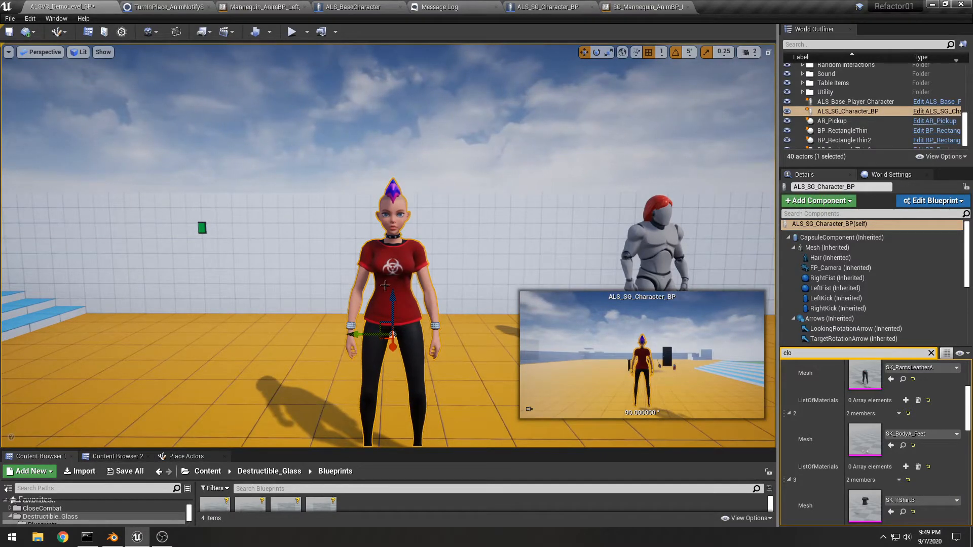
Step: Select the red-haired mannequin, filter its details by "auto po" and set Auto Possess Player to Player 0
{"action": "right_click_drag", "start_coordinate": [393, 244], "coordinate": [373, 296]}
{"action": "key", "text": "w"}
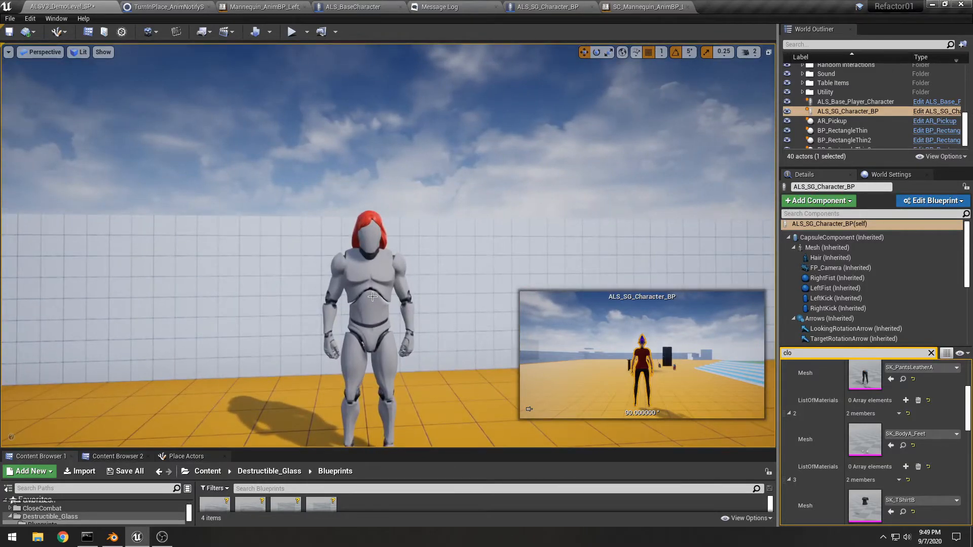
{"action": "left_click", "coordinate": [372, 297]}
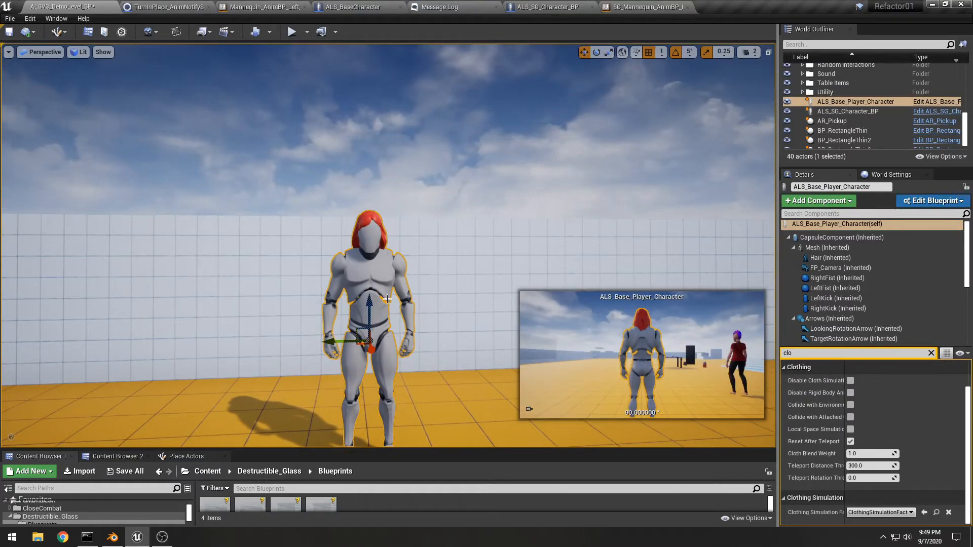
{"action": "right_click", "coordinate": [370, 282]}
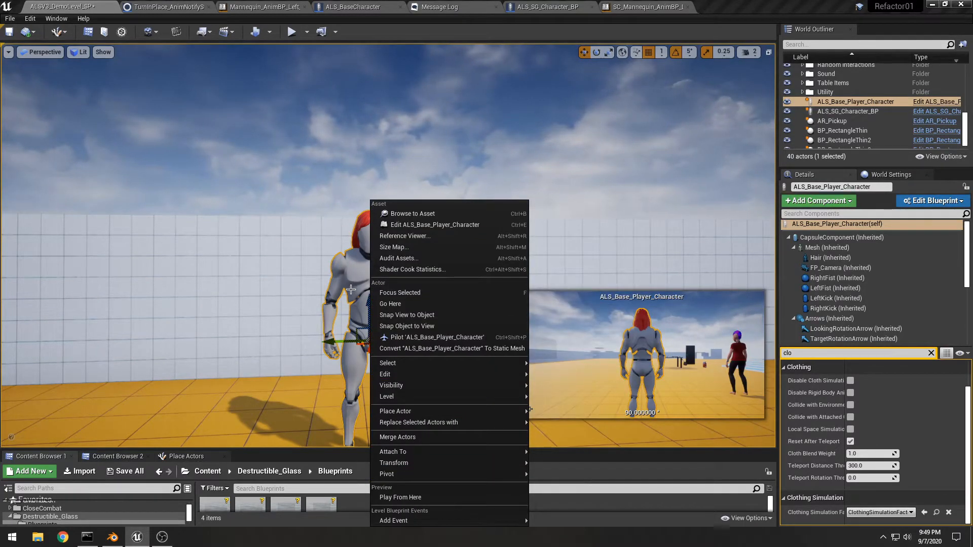
{"action": "left_click", "coordinate": [360, 273]}
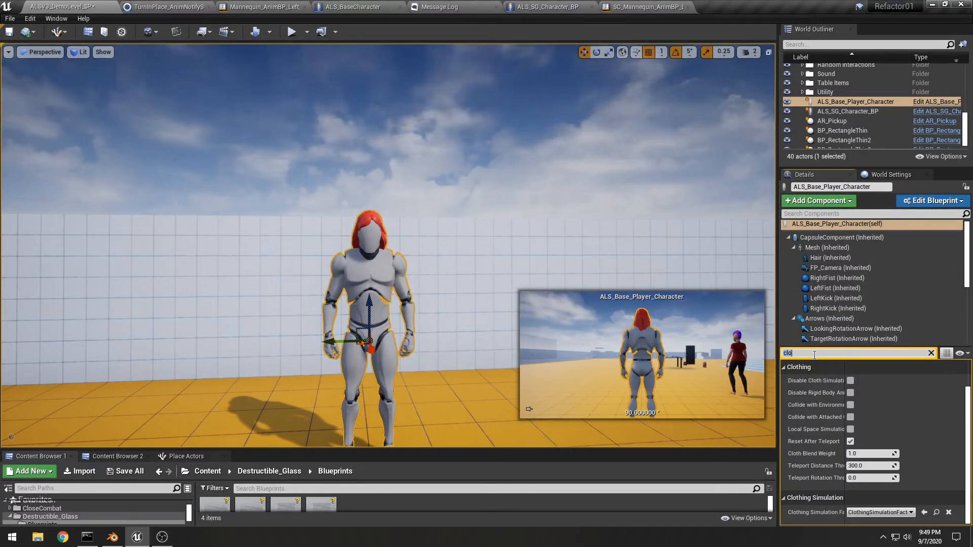
{"action": "key", "text": "BackSpace"}
{"action": "type", "text": "auto po"}
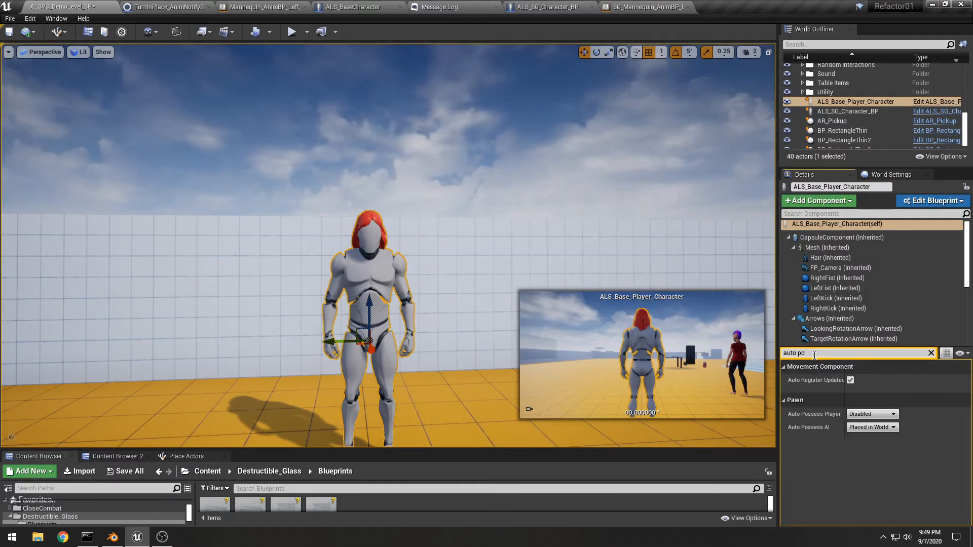
{"action": "left_click", "coordinate": [860, 430]}
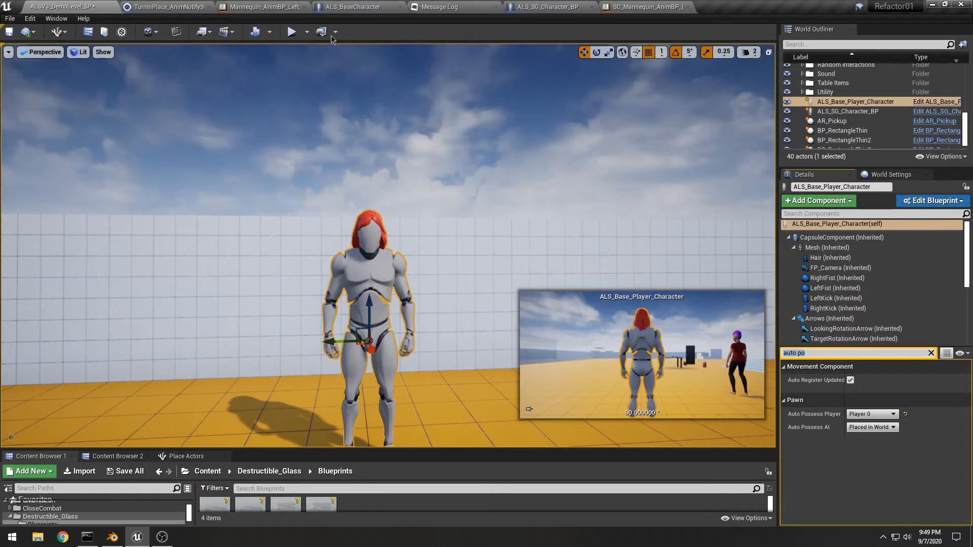
Step: Play the level and run the red-haired mannequin around the yellow floor in different directions, up to the wall
{"action": "left_click", "coordinate": [291, 32]}
{"action": "key", "text": "w"}
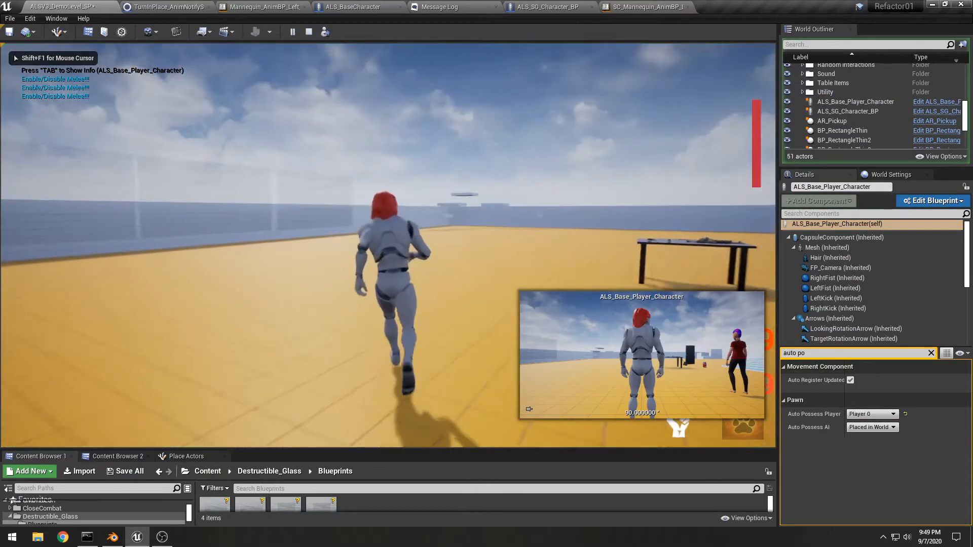
{"action": "key", "text": "s"}
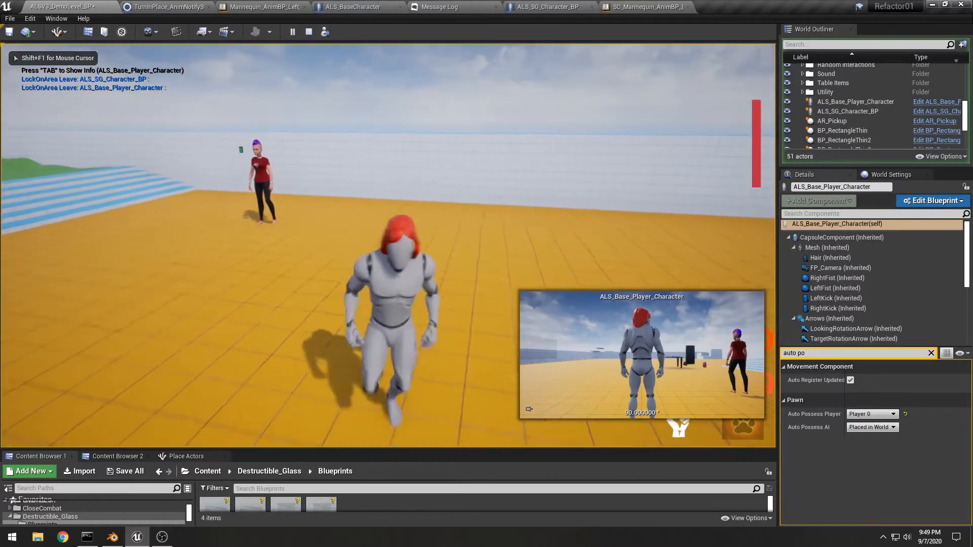
{"action": "key", "text": "d"}
{"action": "key", "text": "a"}
{"action": "key", "text": "w"}
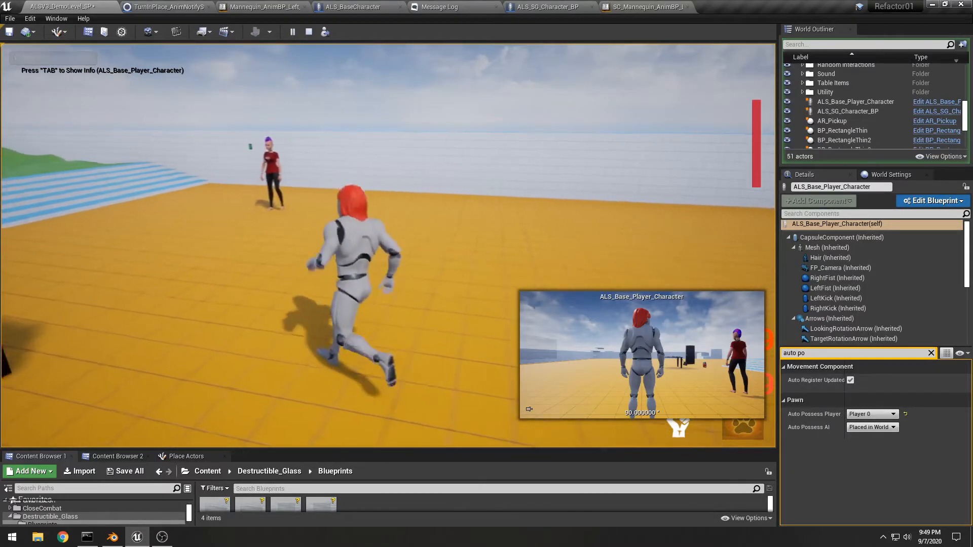
{"action": "key", "text": "s"}
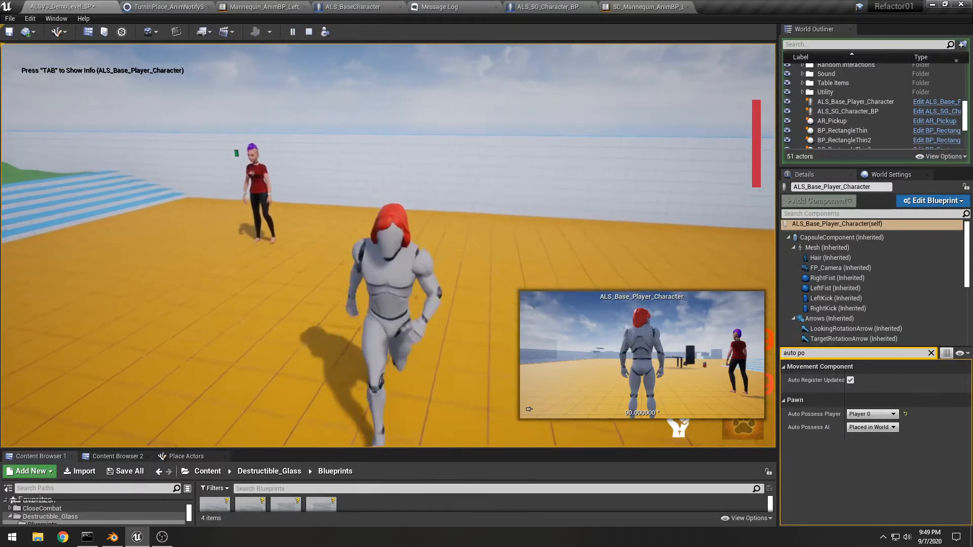
{"action": "key", "text": "a"}
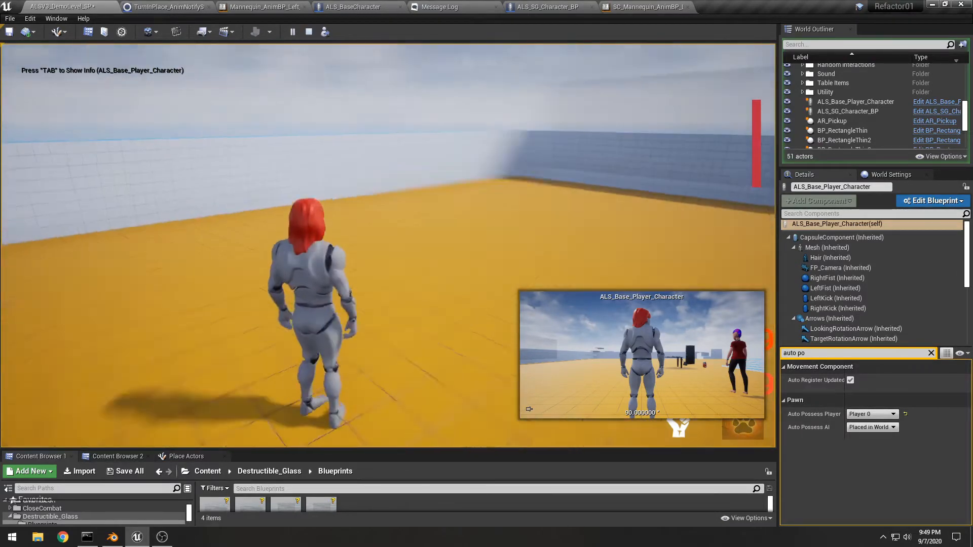
{"action": "key", "text": "w"}
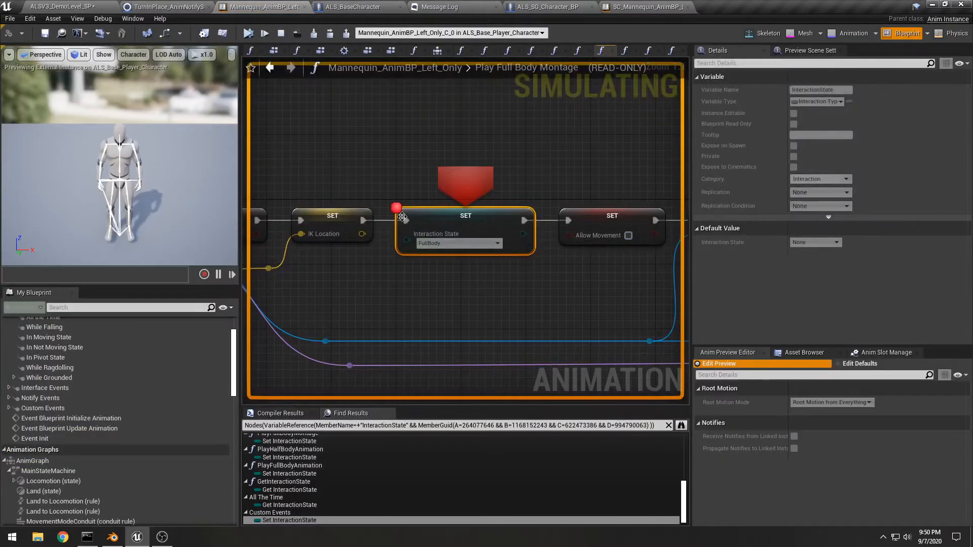
Step: Remove the breakpoint from the Set Interaction State node in Play Full Body Montage and resume the play session
{"action": "right_click", "coordinate": [475, 229]}
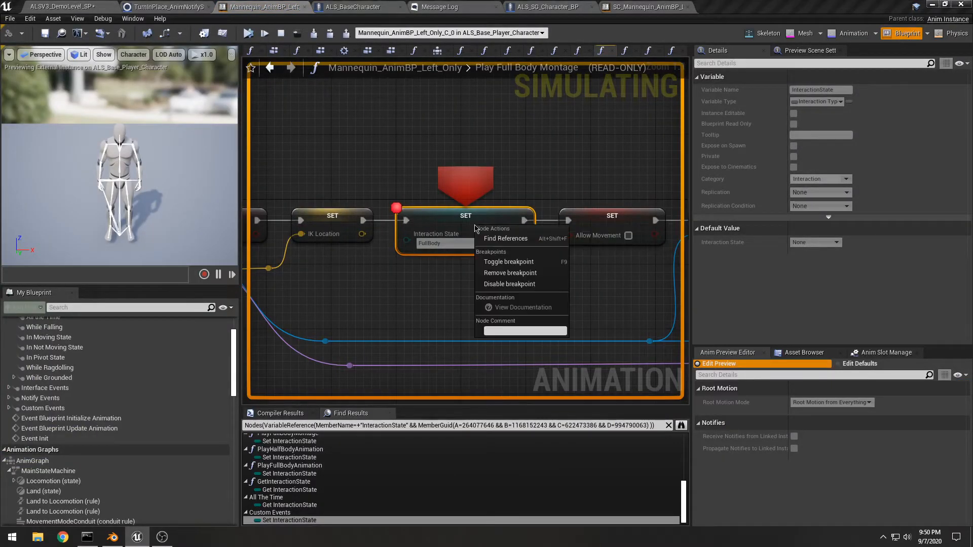
{"action": "left_click", "coordinate": [516, 277]}
{"action": "left_click", "coordinate": [248, 32]}
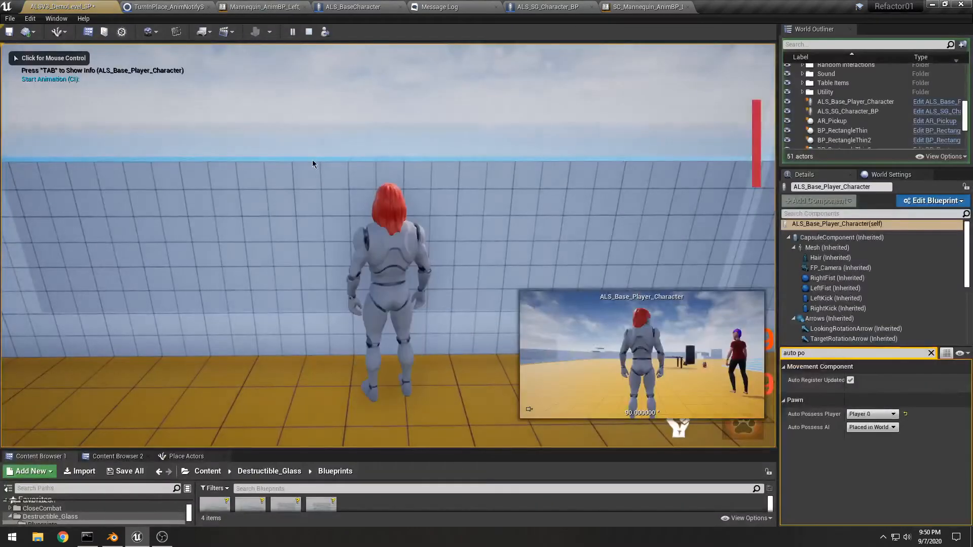
{"action": "left_click", "coordinate": [313, 164]}
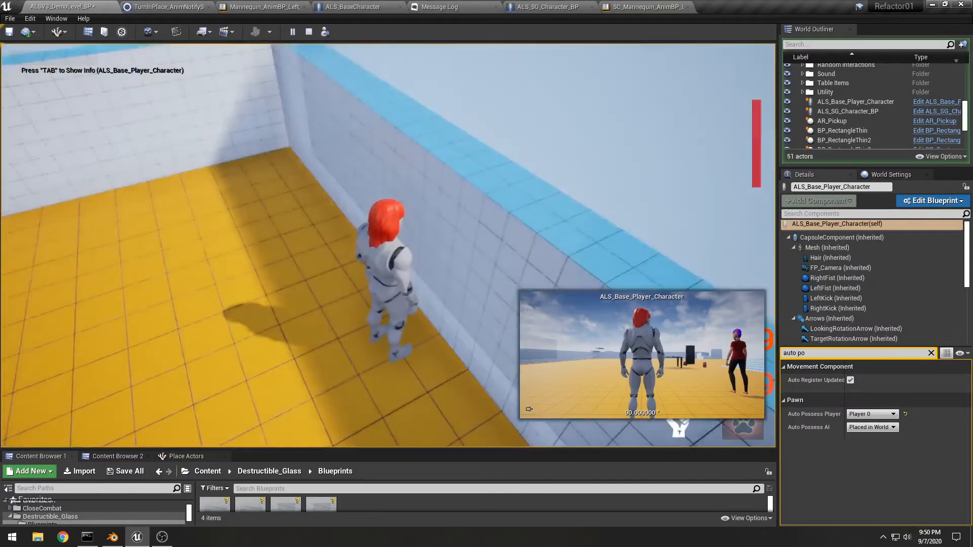
Step: Stop the play session and set the demo level's viewport camera speed to 3, framing both characters
{"action": "key", "text": "Escape"}
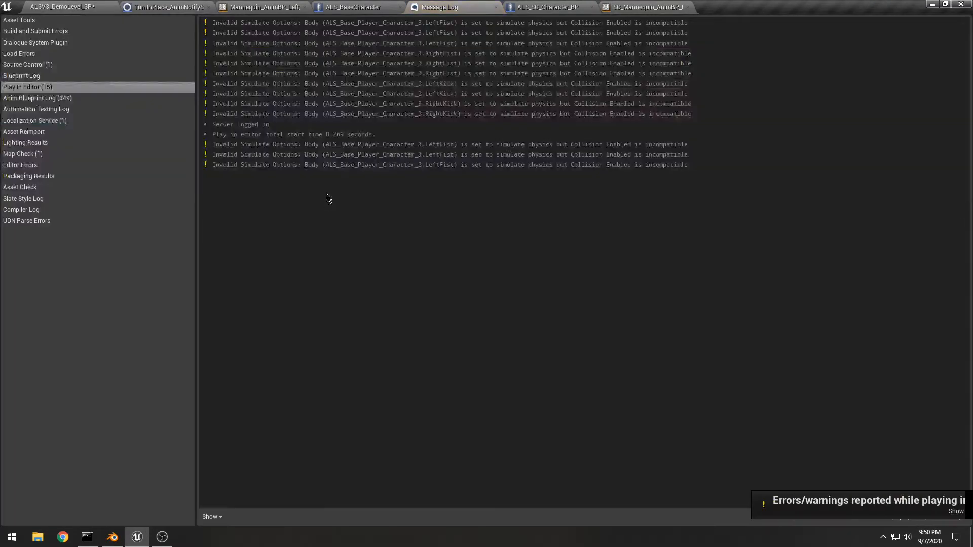
{"action": "left_click", "coordinate": [112, 4]}
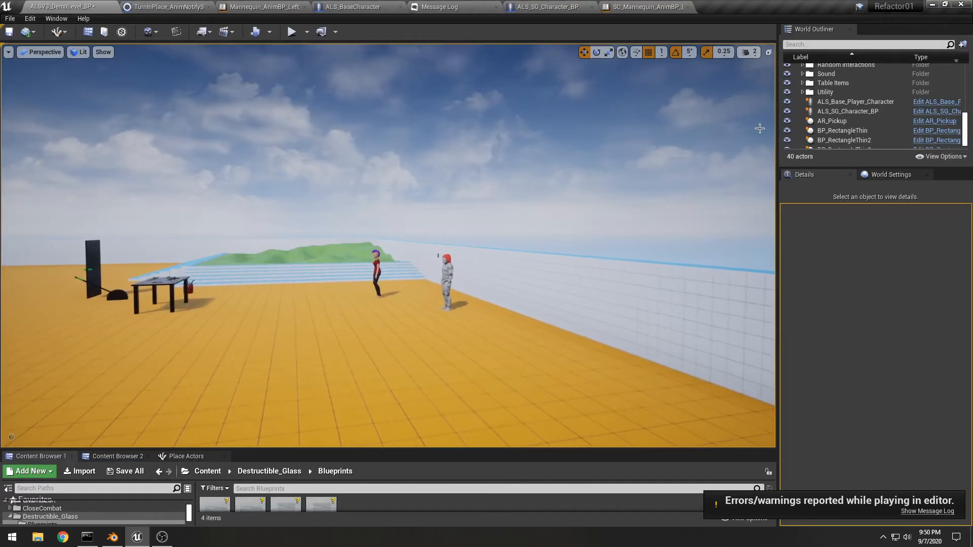
{"action": "left_click", "coordinate": [750, 52]}
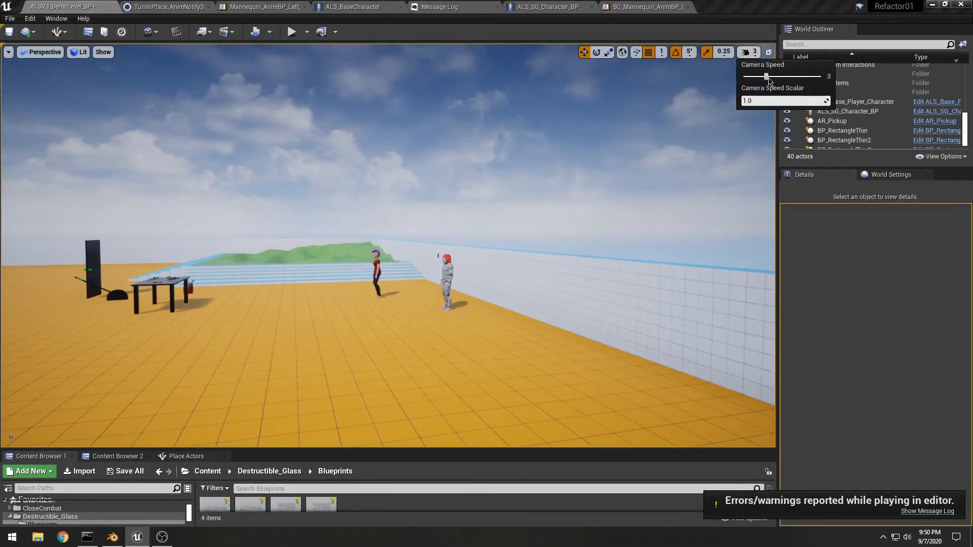
{"action": "right_click_drag", "start_coordinate": [634, 203], "coordinate": [705, 223]}
{"action": "key", "text": "w"}
{"action": "key", "text": "w"}
{"action": "right_click_drag", "start_coordinate": [469, 266], "coordinate": [499, 266]}
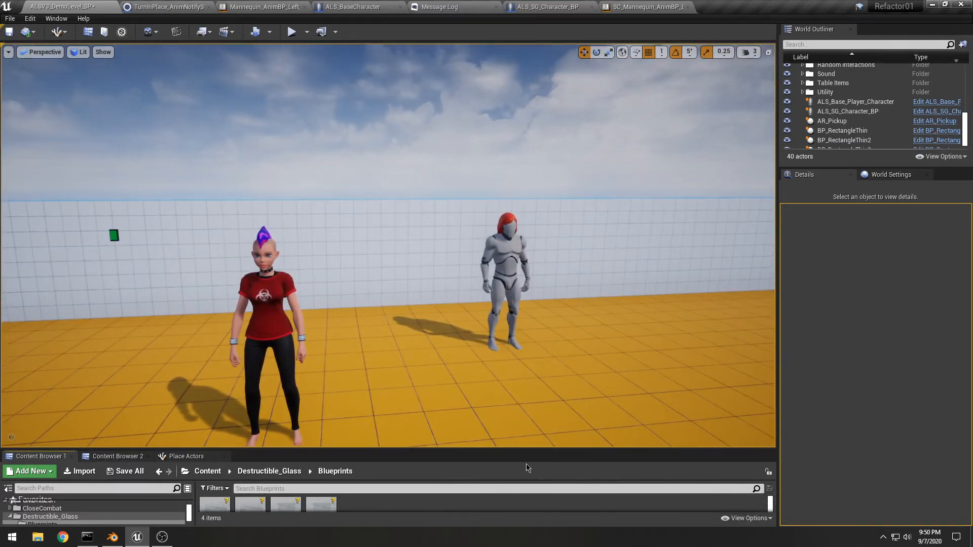
Step: Switch to Blender and examine the Melody Inn scene's interior furniture, surrounding walls and street facade from several angles
{"action": "key", "text": "alt+Tab"}
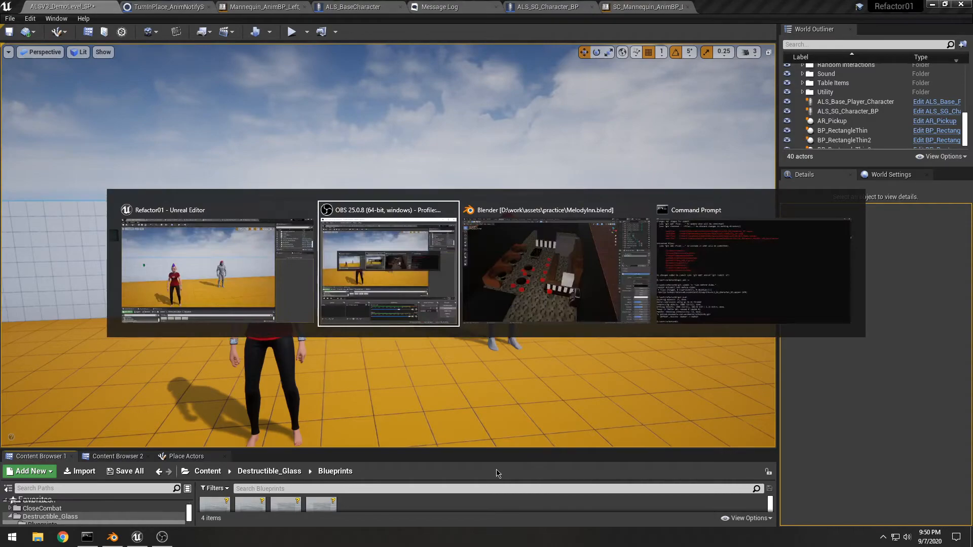
{"action": "key", "text": "alt+Tab"}
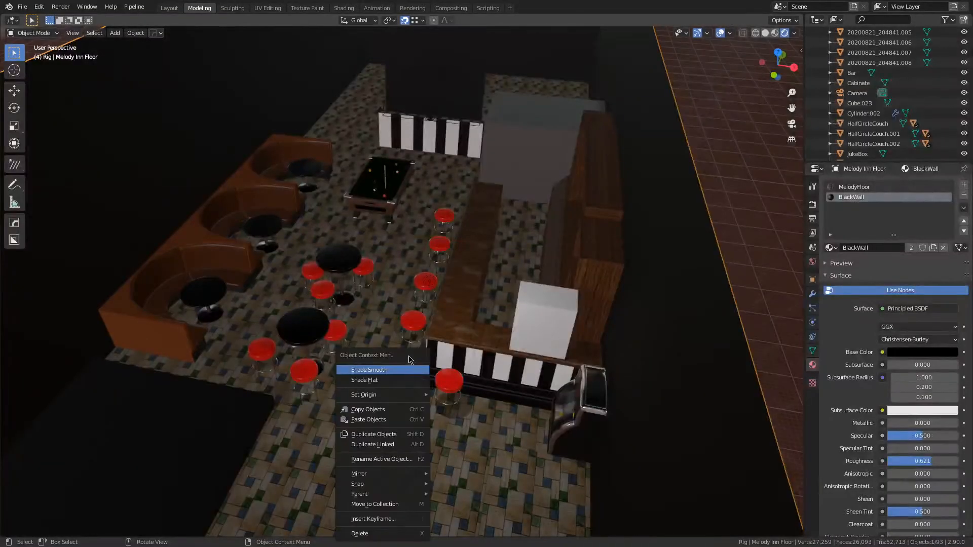
{"action": "middle_click_drag", "start_coordinate": [314, 326], "coordinate": [448, 289]}
{"action": "key", "text": "a"}
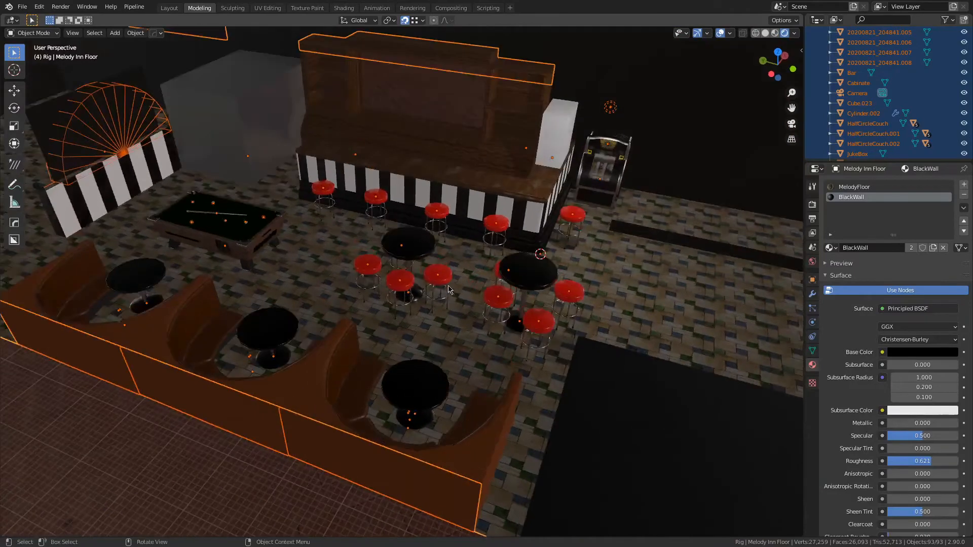
{"action": "left_click", "coordinate": [443, 280]}
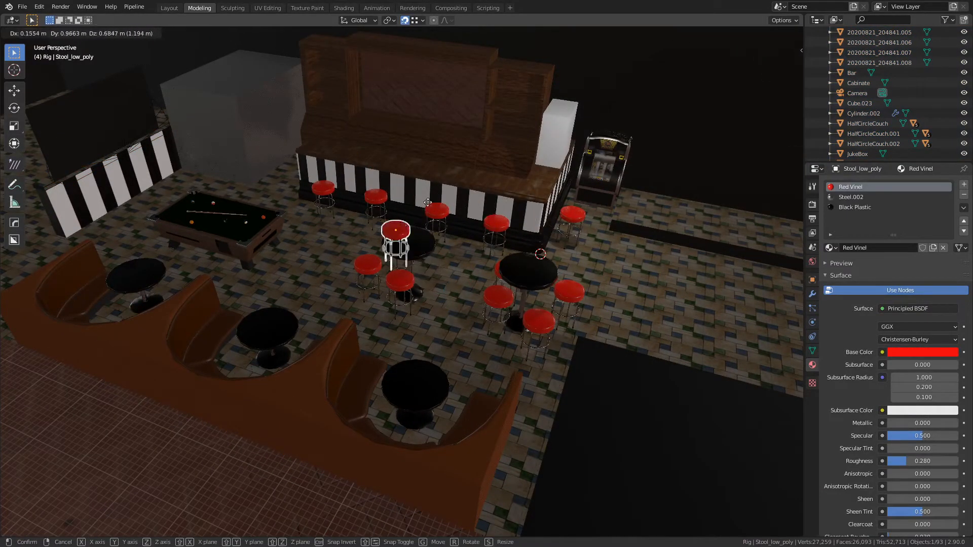
{"action": "mouse_move", "coordinate": [484, 285]}
{"action": "middle_mouse_down"}
{"action": "mouse_move", "coordinate": [495, 235]}
{"action": "mouse_move", "coordinate": [615, 264]}
{"action": "mouse_move", "coordinate": [621, 276]}
{"action": "mouse_move", "coordinate": [619, 289]}
{"action": "mouse_move", "coordinate": [575, 294]}
{"action": "mouse_move", "coordinate": [468, 292]}
{"action": "middle_mouse_up"}
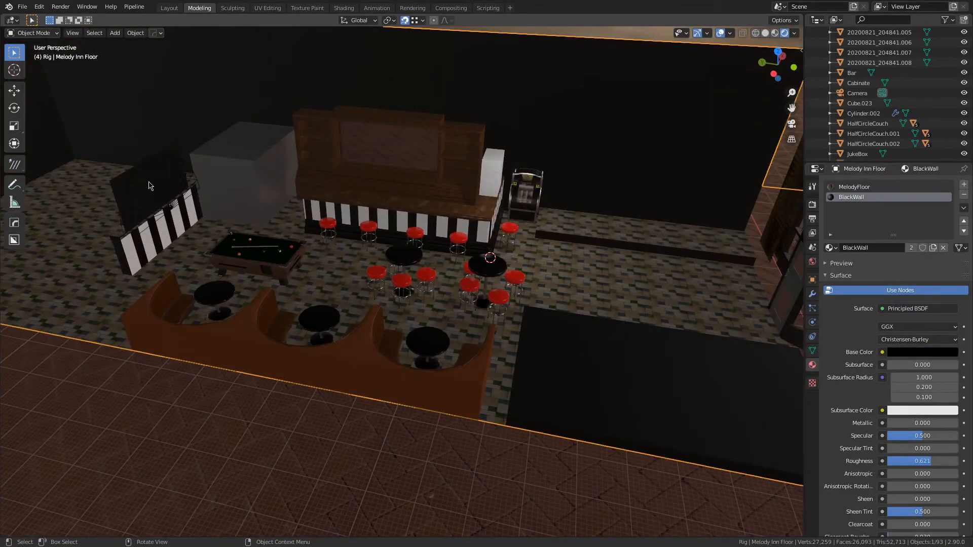
{"action": "middle_click_drag", "start_coordinate": [172, 273], "coordinate": [588, 269]}
{"action": "scroll", "coordinate": [558, 304], "scroll_direction": "up", "scroll_amount": 3}
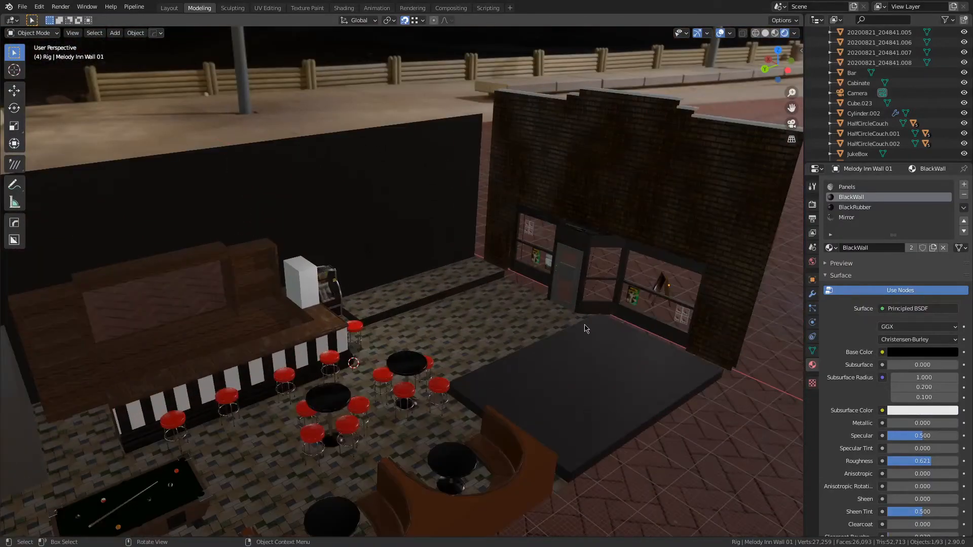
{"action": "middle_click_drag", "start_coordinate": [585, 329], "coordinate": [556, 337]}
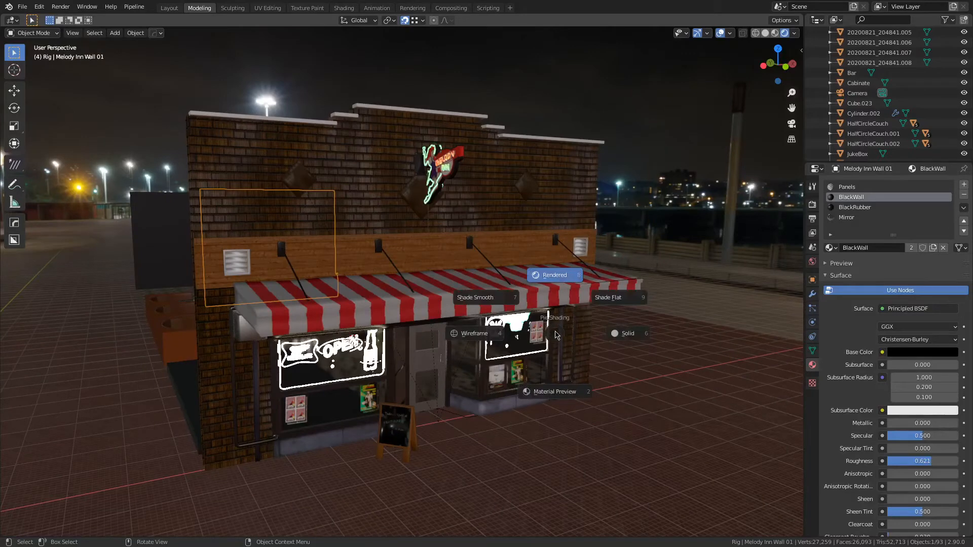
{"action": "left_click", "coordinate": [557, 335]}
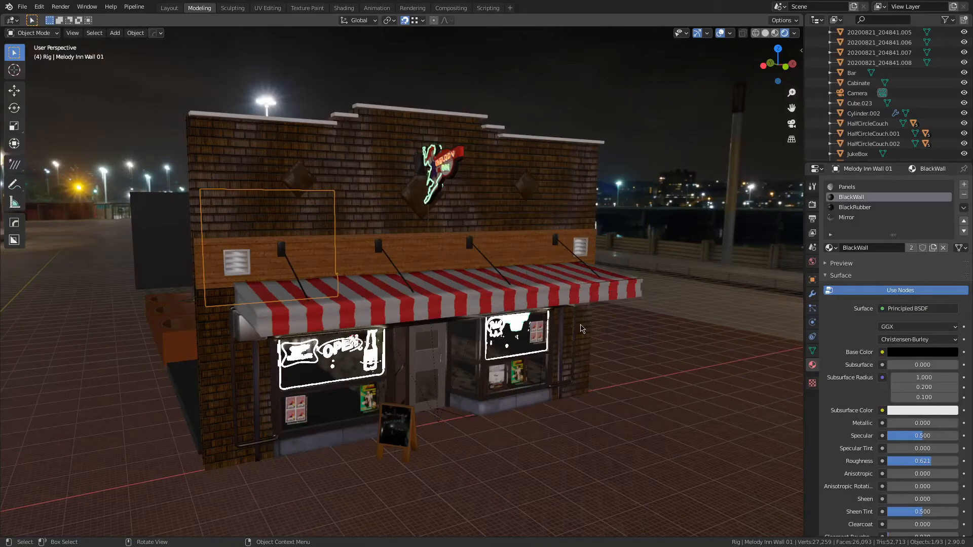
Step: Show the scene's render settings, clear the selection and frame the whole Melody Inn storefront through the scene camera
{"action": "left_click", "coordinate": [812, 206]}
{"action": "left_click", "coordinate": [627, 238]}
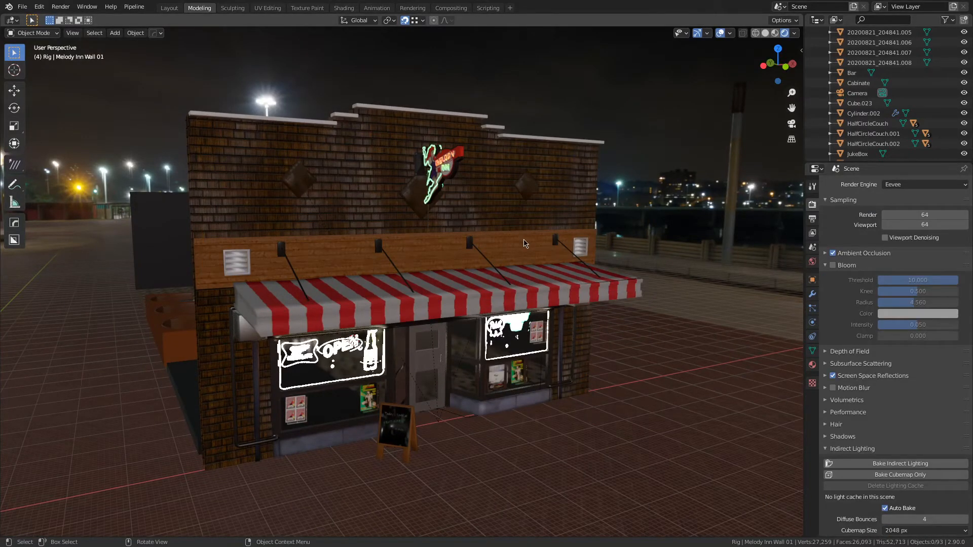
{"action": "key", "text": "KP_0"}
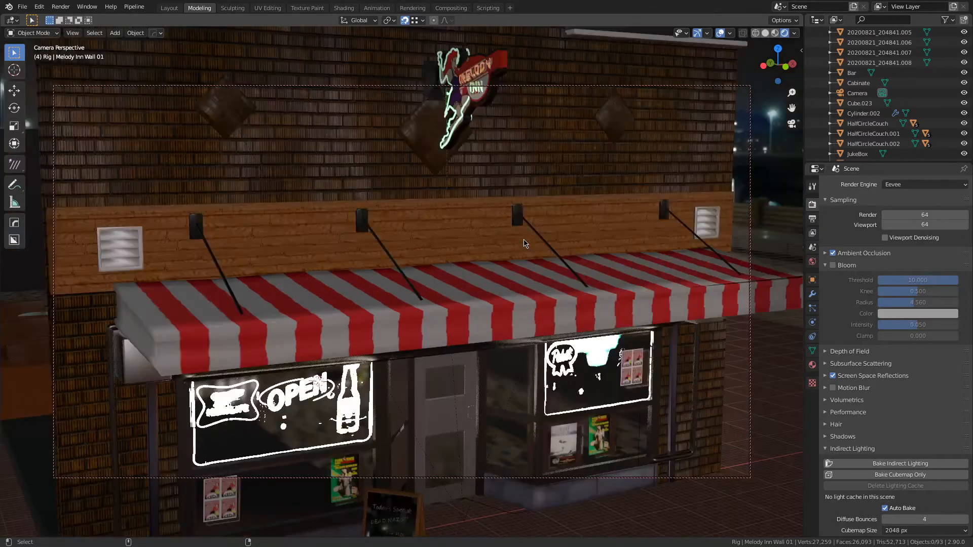
{"action": "key", "text": "Home"}
{"action": "key", "text": "Left"}
{"action": "key", "text": "Right"}
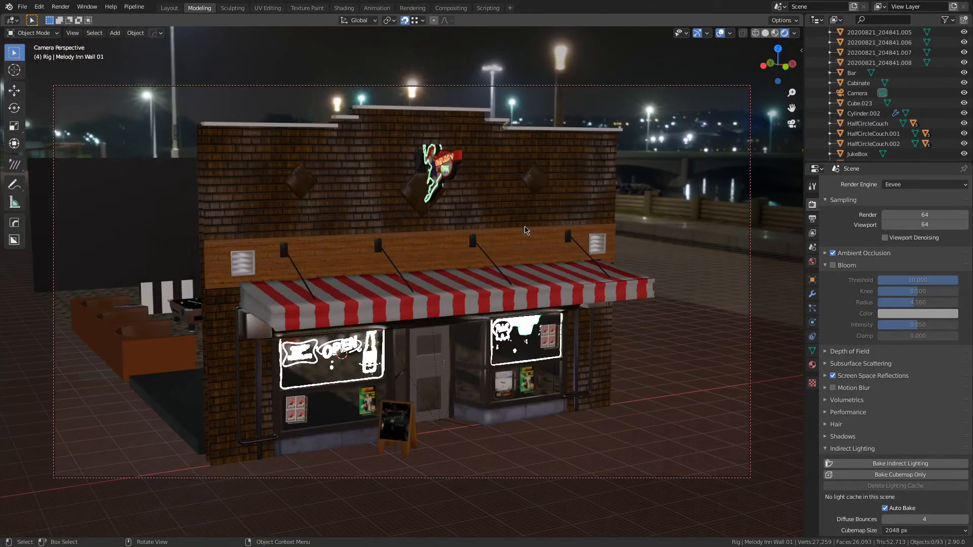
Step: Render the Melody Inn storefront with Eevee, view the full image and close the render window
{"action": "key", "text": "F12"}
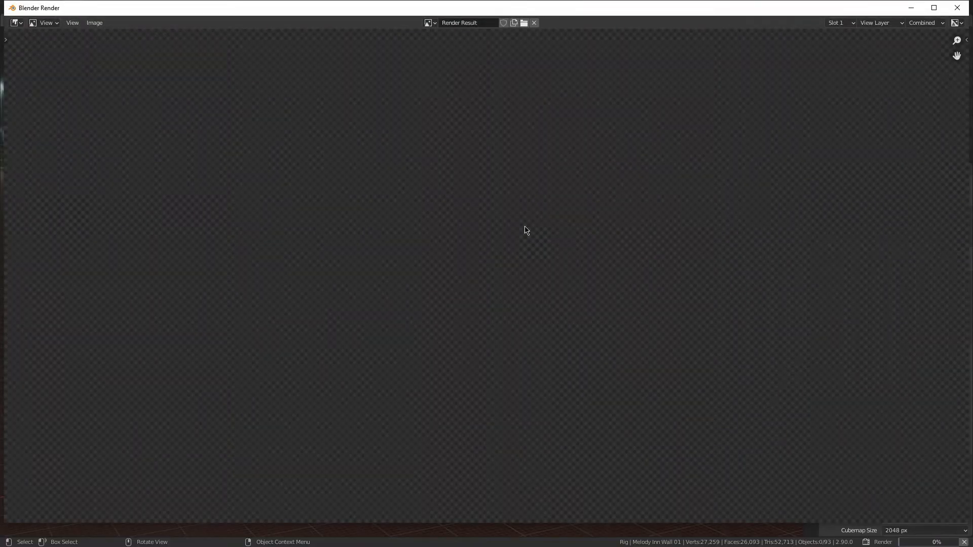
{"action": "scroll", "coordinate": [499, 288], "scroll_direction": "down", "scroll_amount": 1}
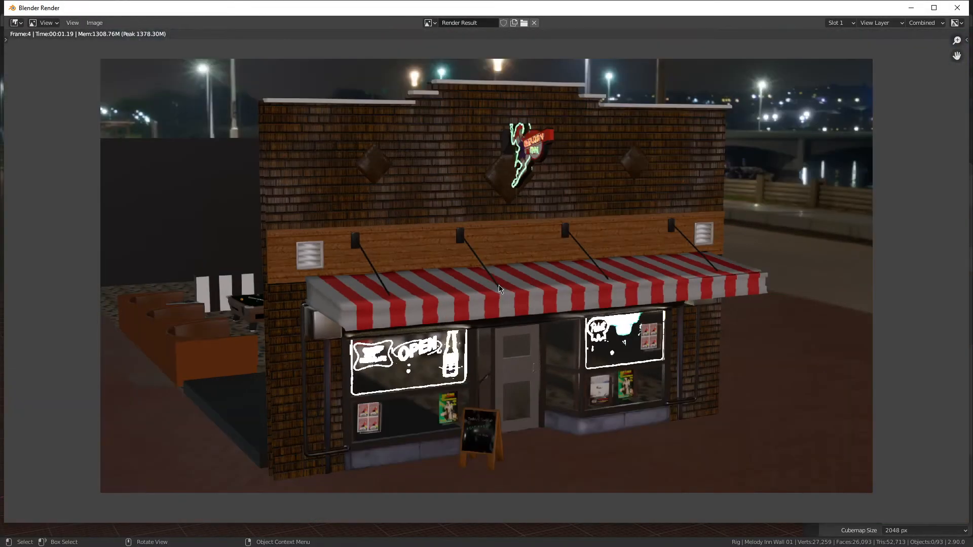
{"action": "left_click", "coordinate": [957, 7]}
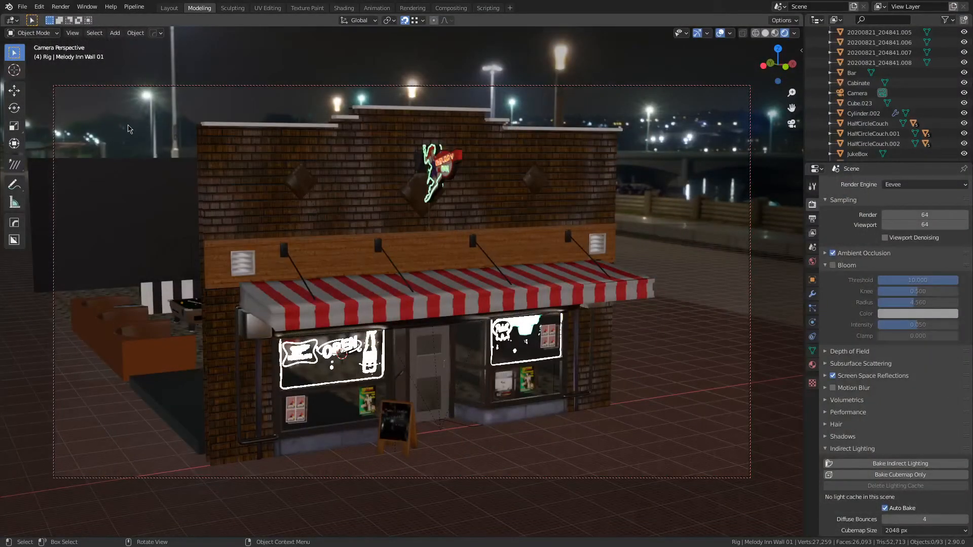
Step: Apply the HOps Eevee HQ viewport setup to the Melody Inn scene
{"action": "right_click", "coordinate": [223, 53]}
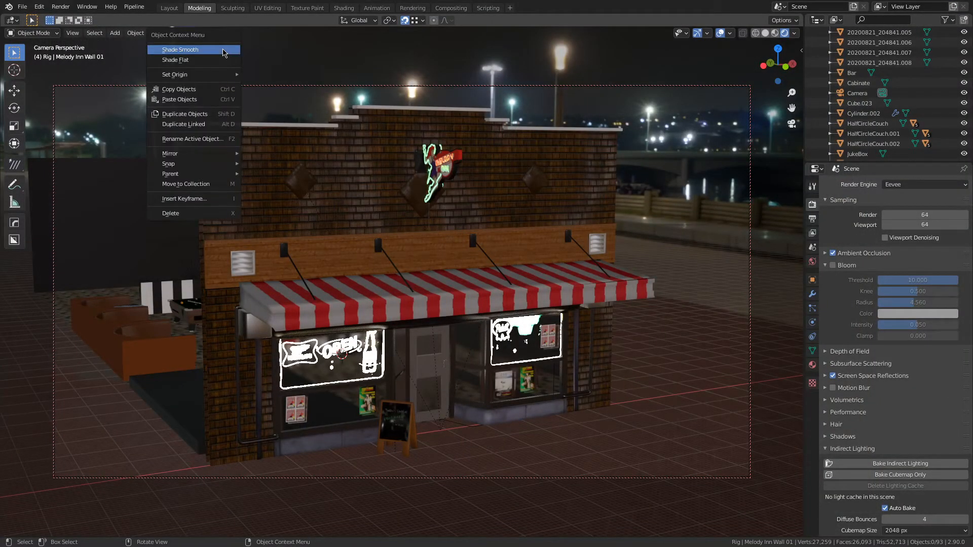
{"action": "key", "text": "q"}
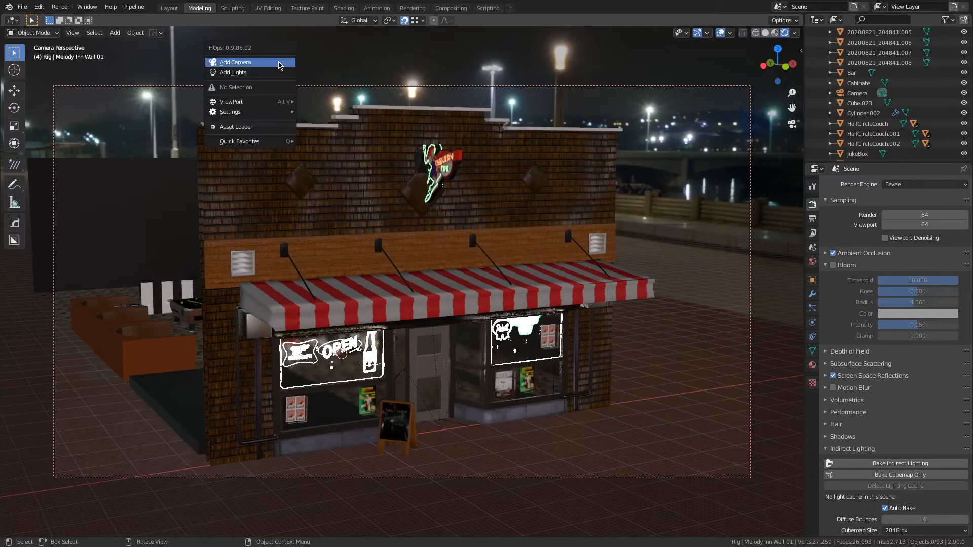
{"action": "mouse_move", "coordinate": [264, 116]}
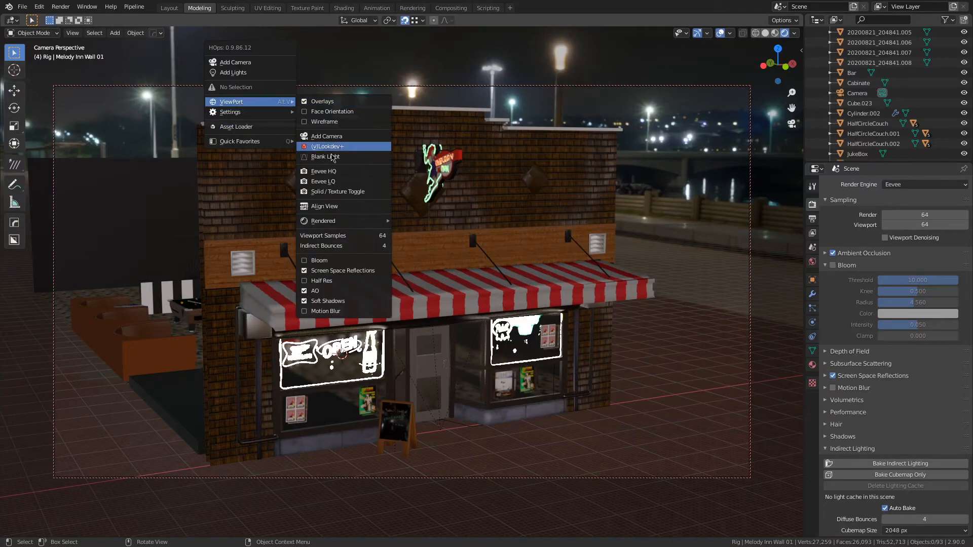
{"action": "left_click", "coordinate": [324, 171]}
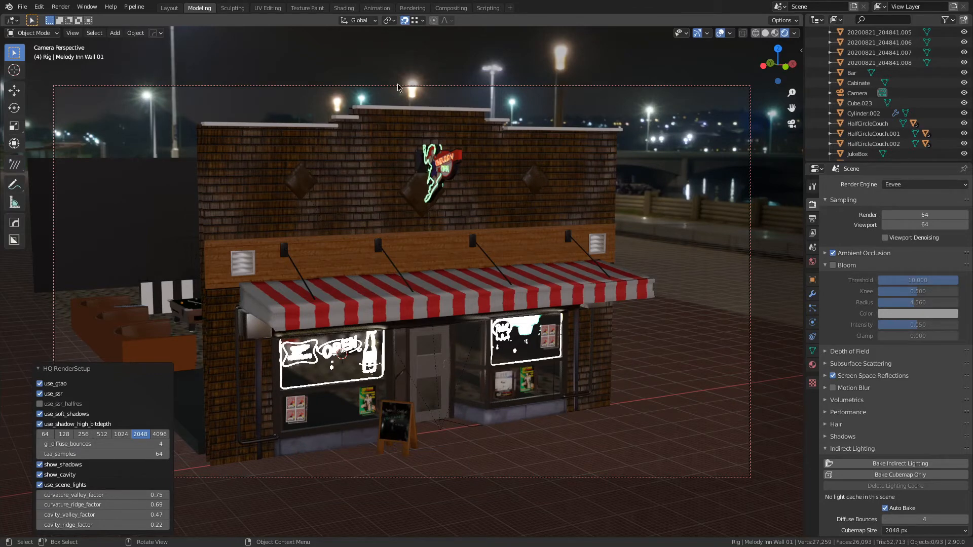
Step: Render the storefront again with the Eevee HQ setup, check the whole image and leave the render result
{"action": "key", "text": "F12"}
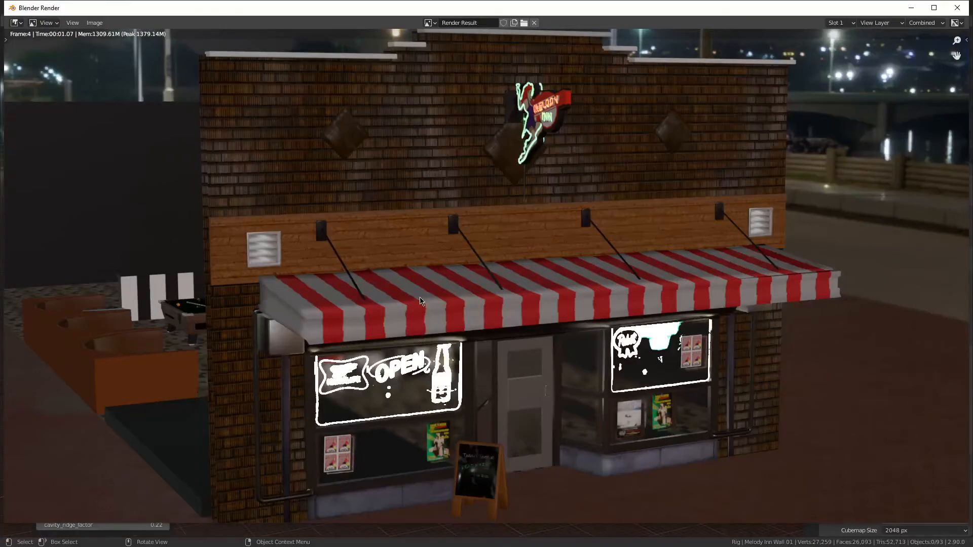
{"action": "scroll", "coordinate": [523, 343], "scroll_direction": "down", "scroll_amount": 1}
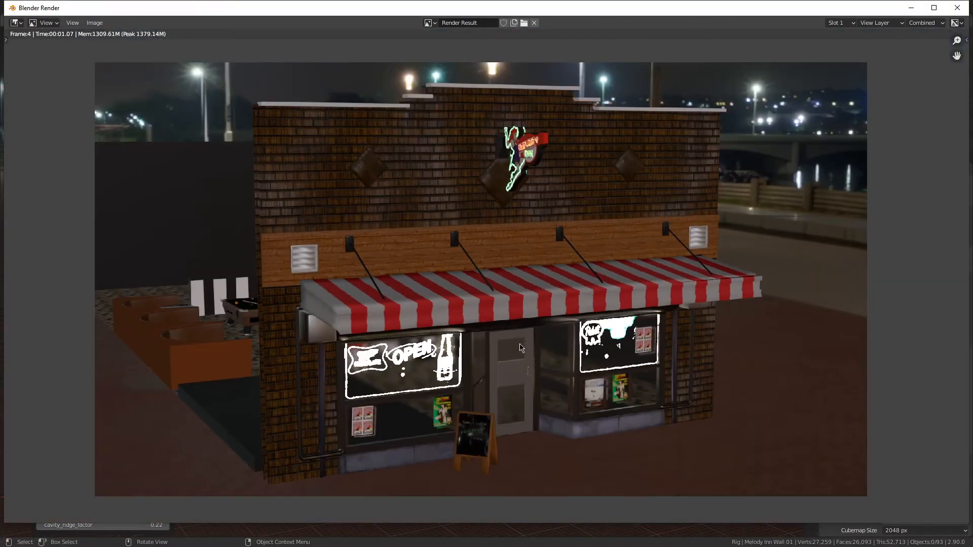
{"action": "key", "text": "Escape"}
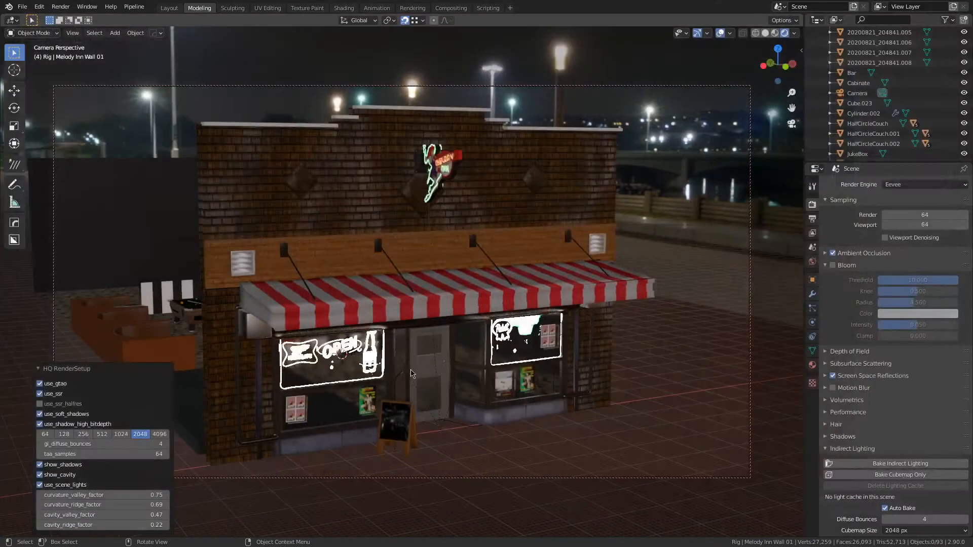
Step: Examine the inn's interior through the camera from the open side, including the striped bar counter and red stools up close
{"action": "middle_click_drag", "start_coordinate": [325, 426], "coordinate": [390, 443]}
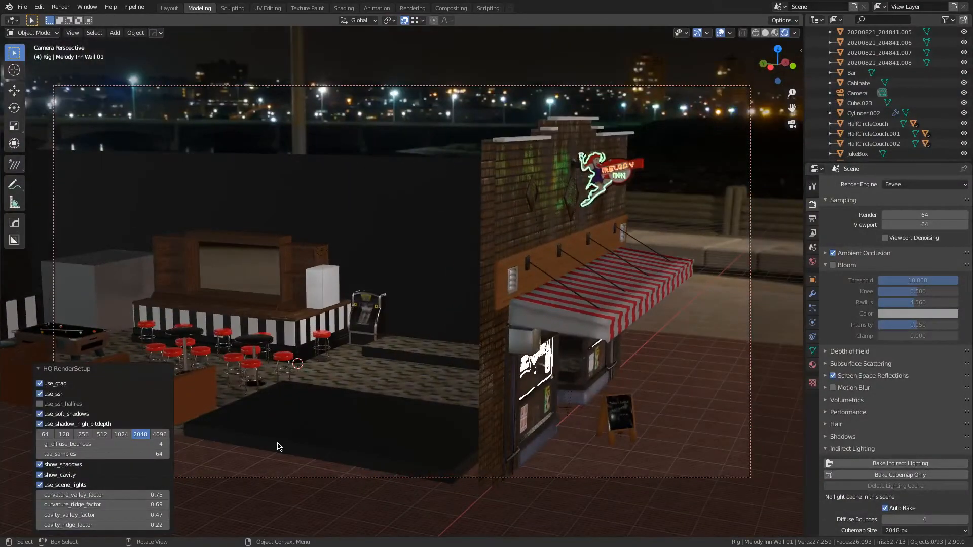
{"action": "left_click", "coordinate": [259, 453]}
{"action": "middle_click_drag", "start_coordinate": [226, 435], "coordinate": [353, 439]}
{"action": "key", "text": "alt+a"}
{"action": "key", "text": "a"}
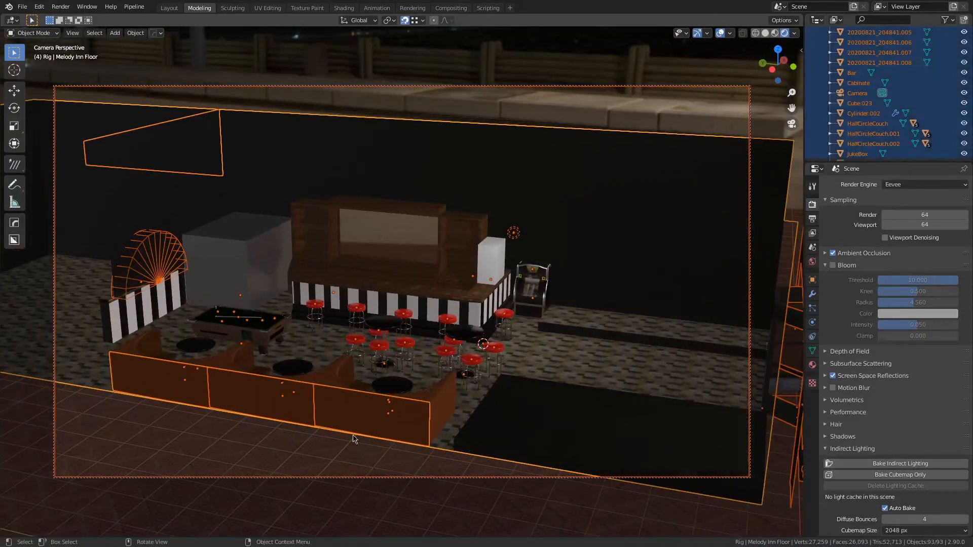
{"action": "left_click", "coordinate": [357, 435]}
{"action": "key", "text": "alt+a"}
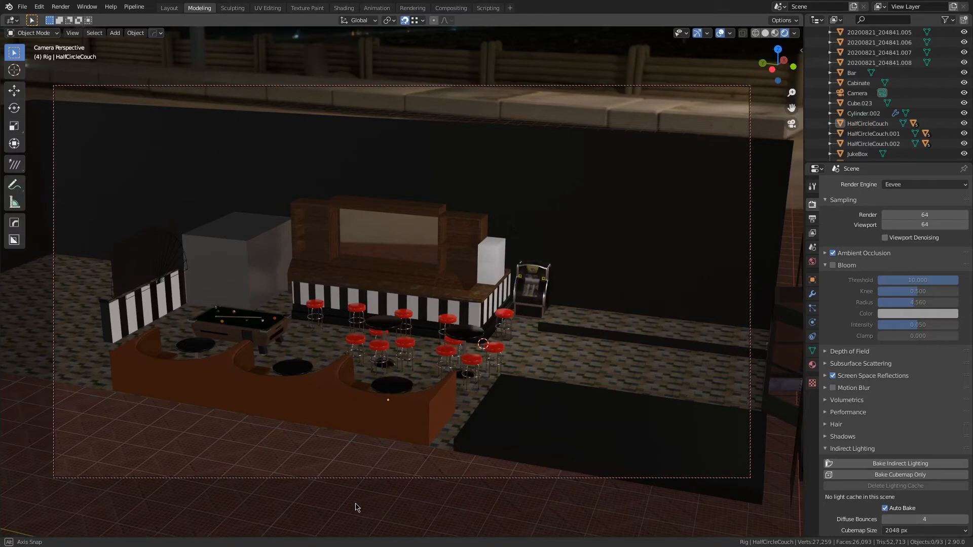
{"action": "mouse_move", "coordinate": [359, 510]}
{"action": "middle_mouse_down"}
{"action": "mouse_move", "coordinate": [348, 509]}
{"action": "mouse_move", "coordinate": [365, 506]}
{"action": "middle_mouse_up"}
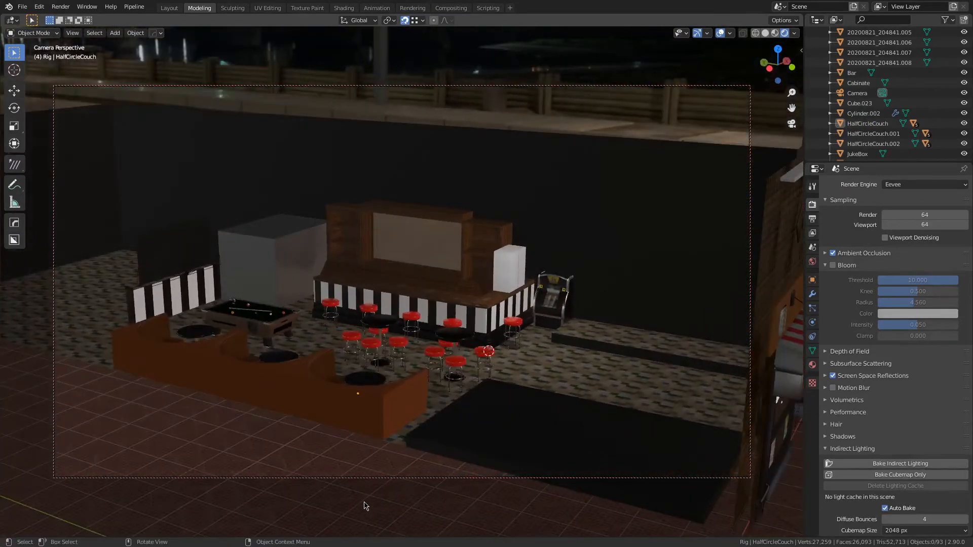
{"action": "middle_click_drag", "start_coordinate": [359, 408], "coordinate": [398, 421]}
{"action": "scroll", "coordinate": [475, 380], "scroll_direction": "up", "scroll_amount": 5}
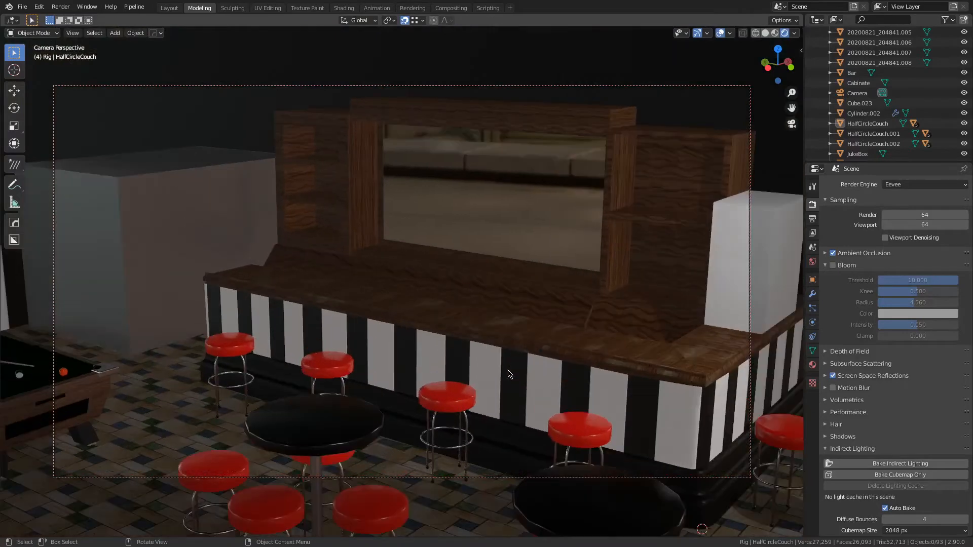
{"action": "scroll", "coordinate": [509, 374], "scroll_direction": "down", "scroll_amount": 3}
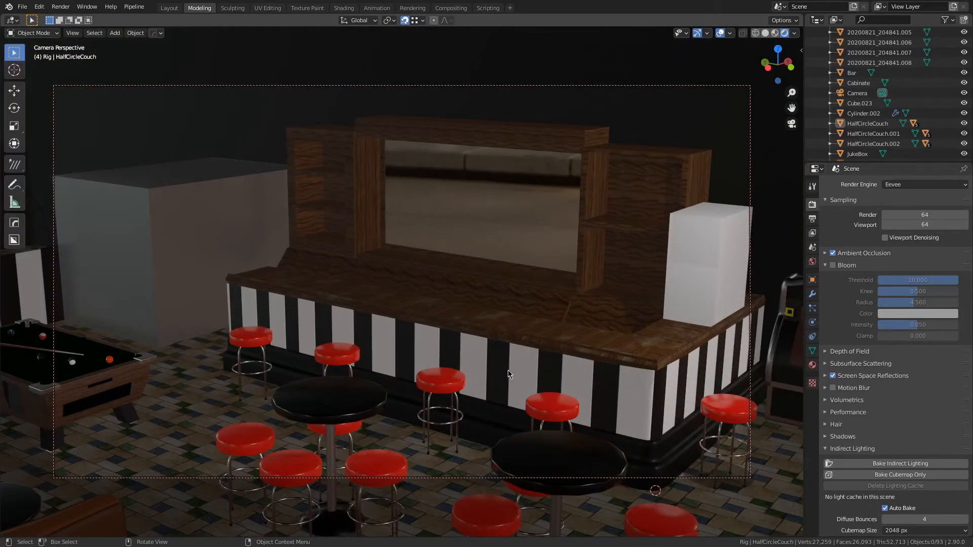
{"action": "scroll", "coordinate": [510, 374], "scroll_direction": "down", "scroll_amount": 6}
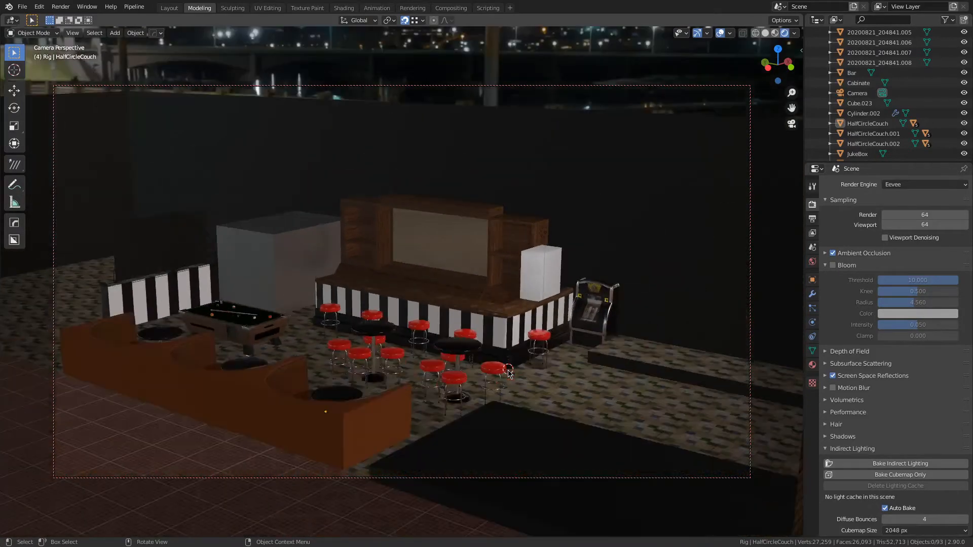
Step: Examine the pool table with its balls and cue up close, followed by the surrounding booths, tables and bar
{"action": "middle_click_drag", "start_coordinate": [509, 374], "coordinate": [542, 332]}
{"action": "scroll", "coordinate": [580, 368], "scroll_direction": "up", "scroll_amount": 3}
{"action": "scroll", "coordinate": [320, 337], "scroll_direction": "up", "scroll_amount": 6}
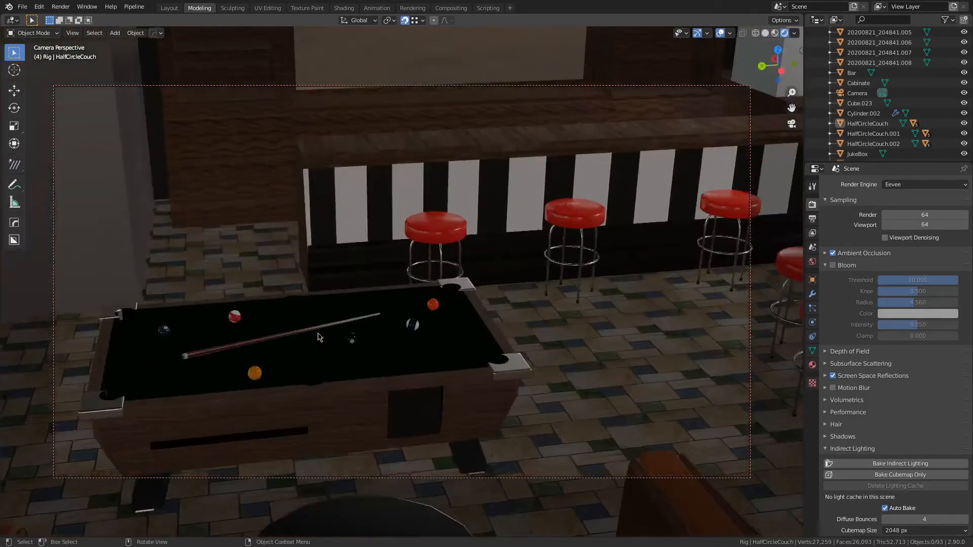
{"action": "middle_click_drag", "start_coordinate": [402, 347], "coordinate": [288, 332]}
{"action": "scroll", "coordinate": [288, 332], "scroll_direction": "up", "scroll_amount": 3}
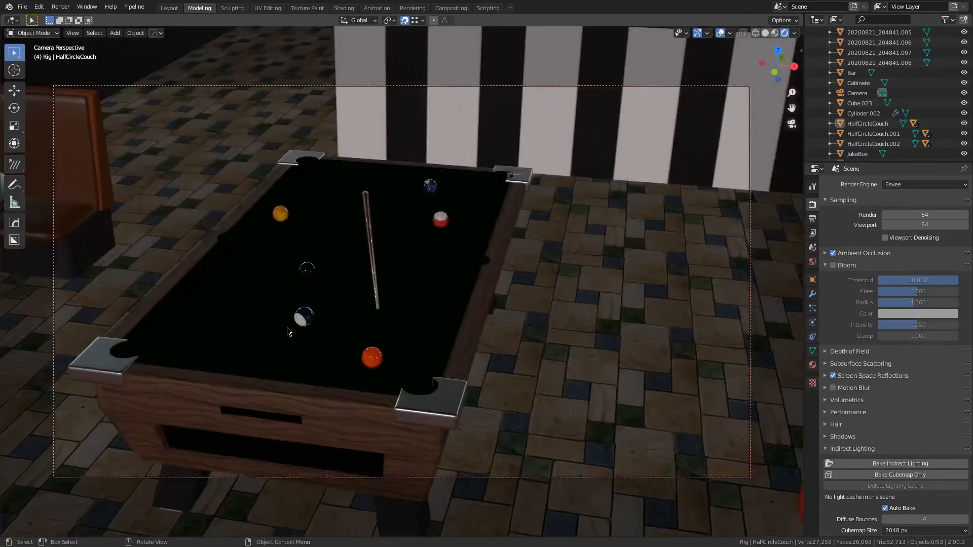
{"action": "scroll", "coordinate": [287, 331], "scroll_direction": "down", "scroll_amount": 4}
{"action": "middle_click_drag", "start_coordinate": [287, 331], "coordinate": [510, 356]}
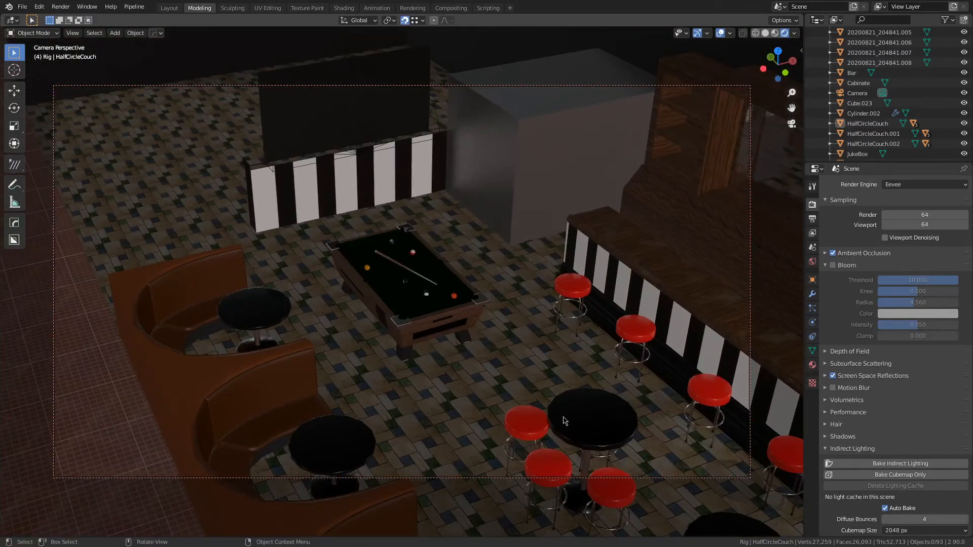
{"action": "middle_click_drag", "start_coordinate": [564, 421], "coordinate": [558, 374]}
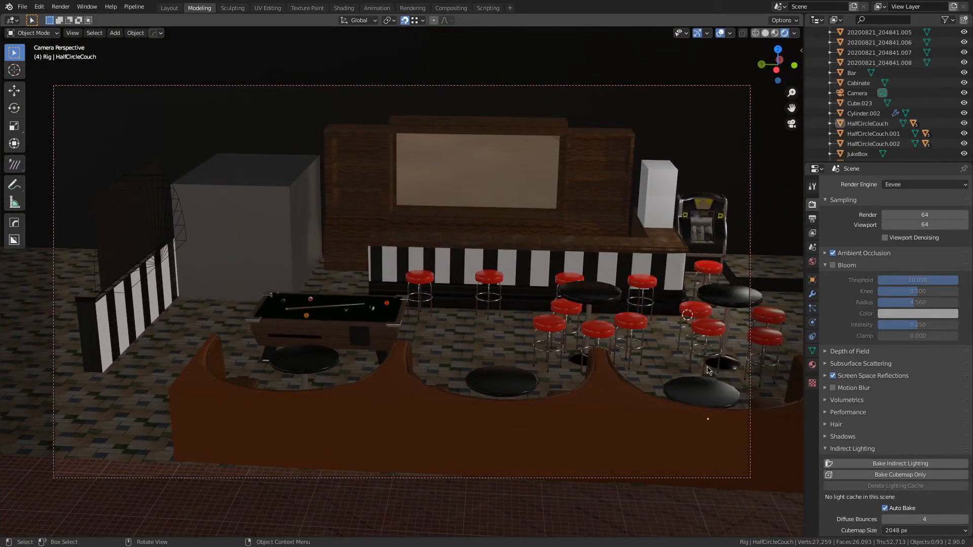
Step: Switch back to Unreal Editor, frame the purple-mohawk character in the demo level and select her
{"action": "key", "text": "alt+Tab"}
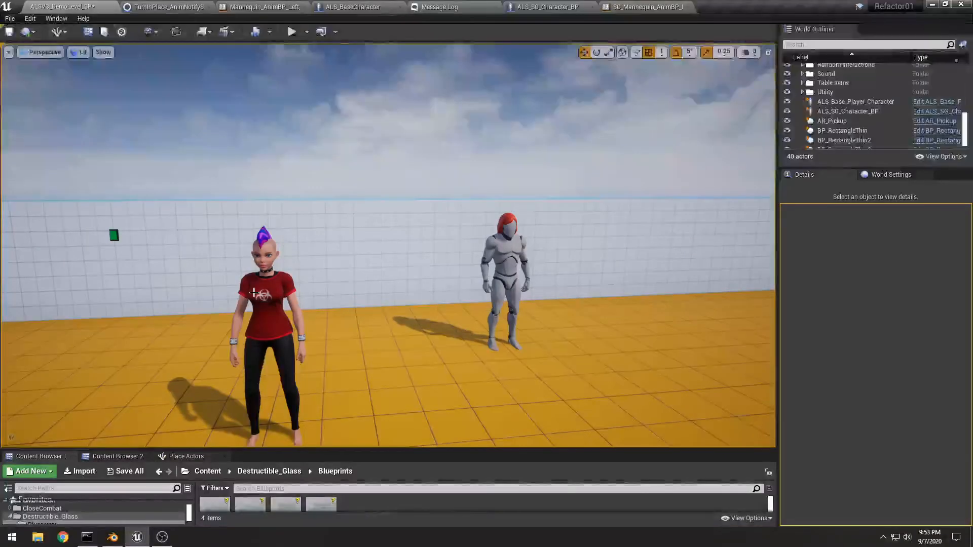
{"action": "right_click_drag", "start_coordinate": [254, 293], "coordinate": [229, 295]}
{"action": "key", "text": "w"}
{"action": "key", "text": "s"}
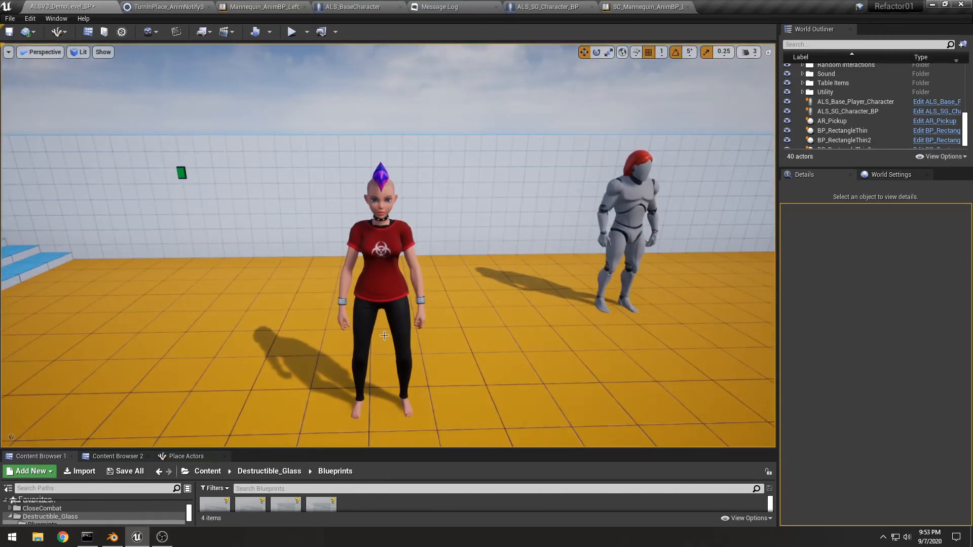
{"action": "left_click", "coordinate": [399, 317]}
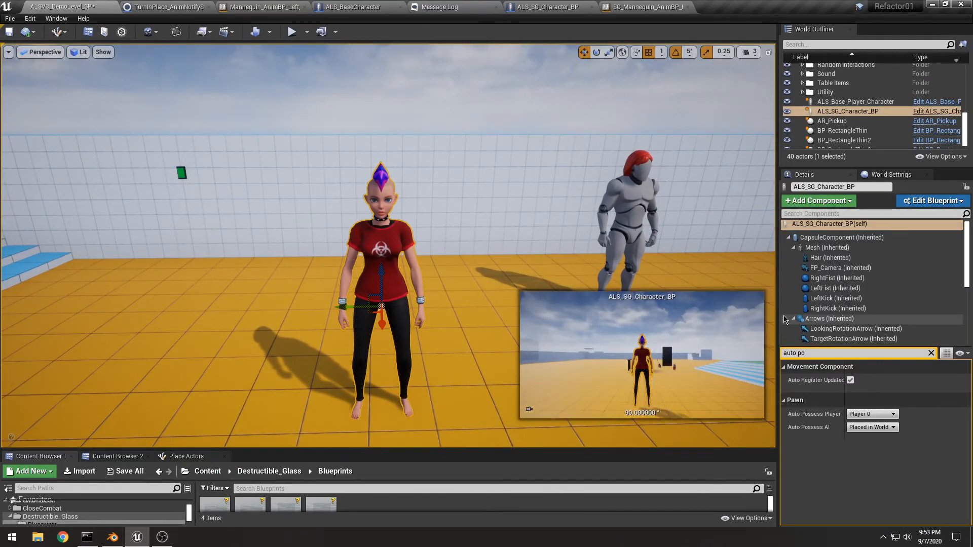
Step: Clear the purple-mohawk character's property filter and switch the selection to the Sky Sphere, keeping both characters in view
{"action": "left_click", "coordinate": [932, 353]}
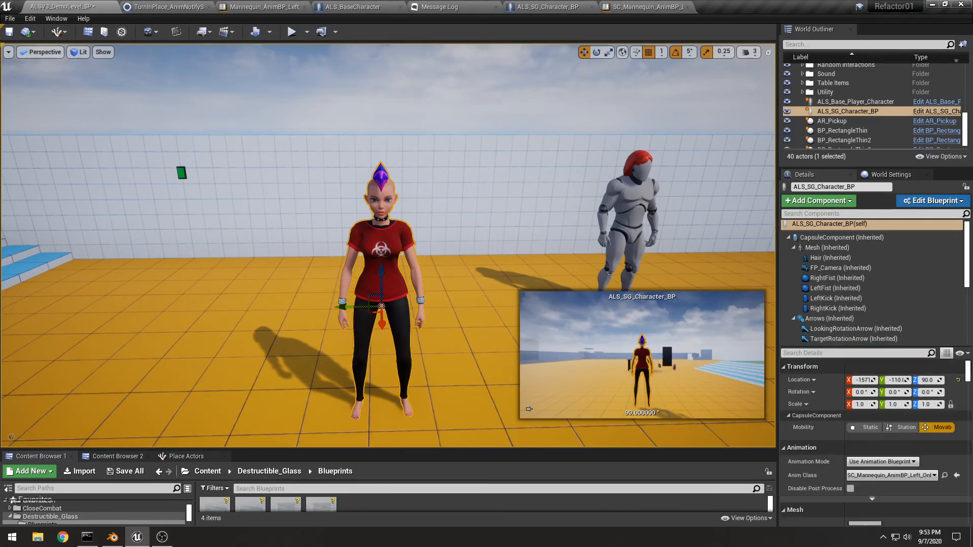
{"action": "left_click", "coordinate": [444, 96]}
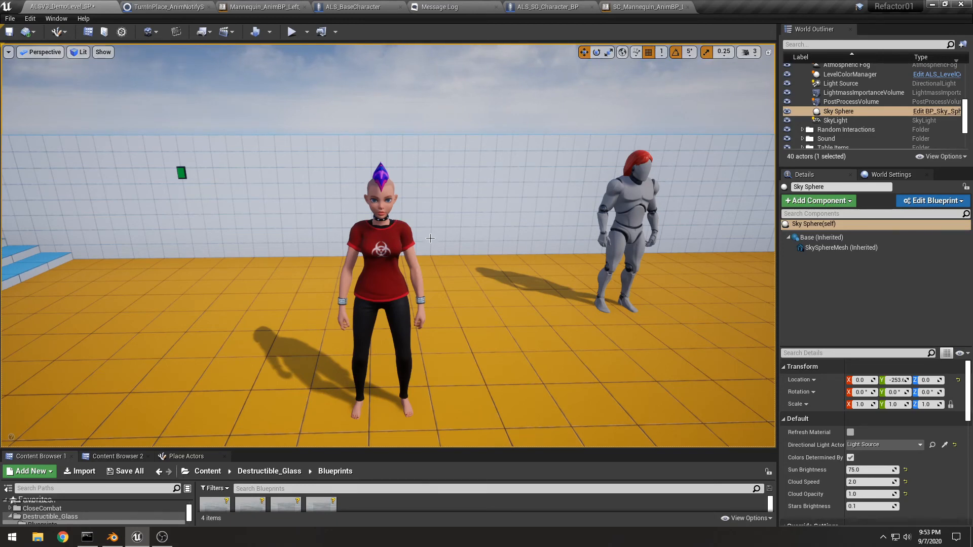
{"action": "mouse_move", "coordinate": [482, 258]}
{"action": "right_mouse_down"}
{"action": "mouse_move", "coordinate": [496, 271]}
{"action": "mouse_move", "coordinate": [474, 272]}
{"action": "mouse_move", "coordinate": [471, 259]}
{"action": "right_mouse_up"}
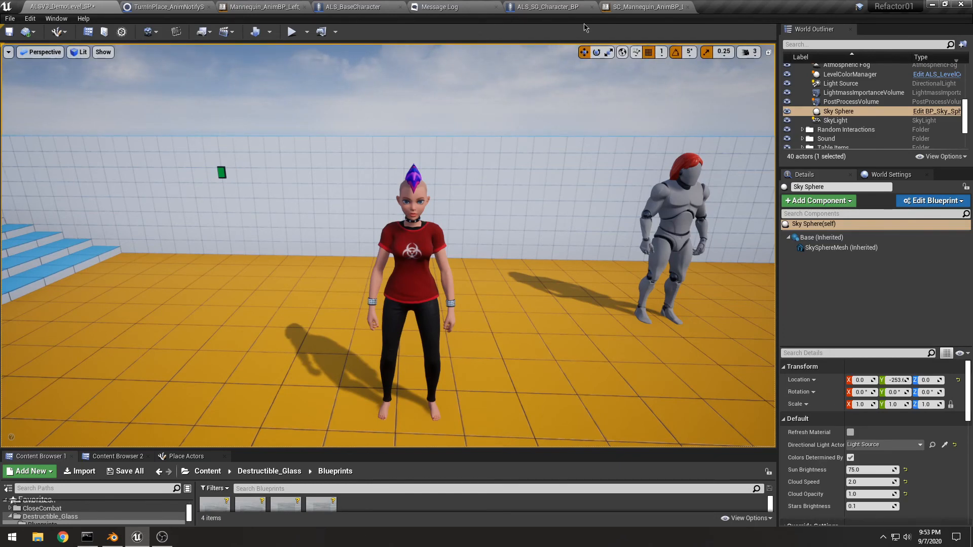
Step: Look through the open animation and character blueprints, the message log and the turn-in-place notify, and return to the demo level
{"action": "left_click", "coordinate": [632, 5]}
{"action": "left_click", "coordinate": [540, 5]}
{"action": "left_click", "coordinate": [425, 4]}
{"action": "left_click", "coordinate": [354, 5]}
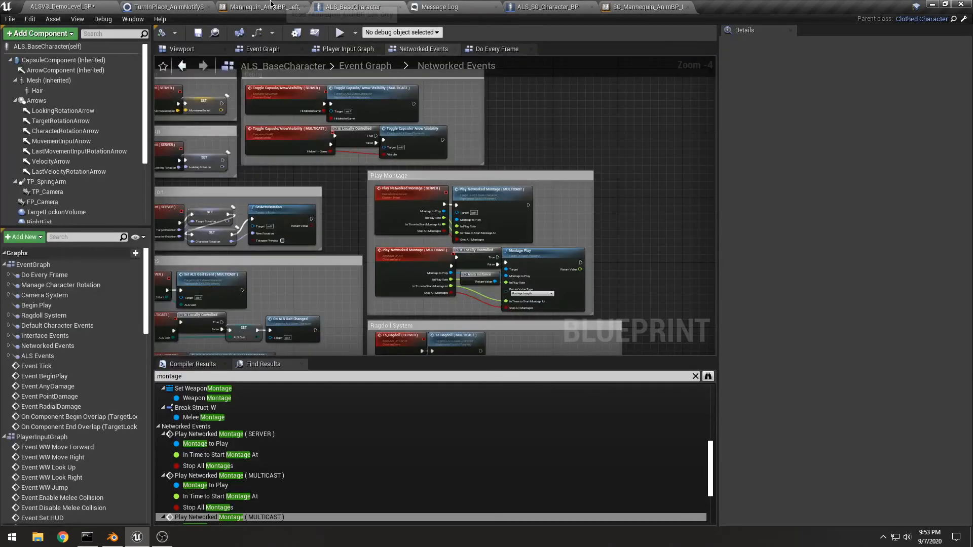
{"action": "left_click", "coordinate": [264, 6]}
{"action": "left_click", "coordinate": [168, 6]}
{"action": "left_click", "coordinate": [65, 5]}
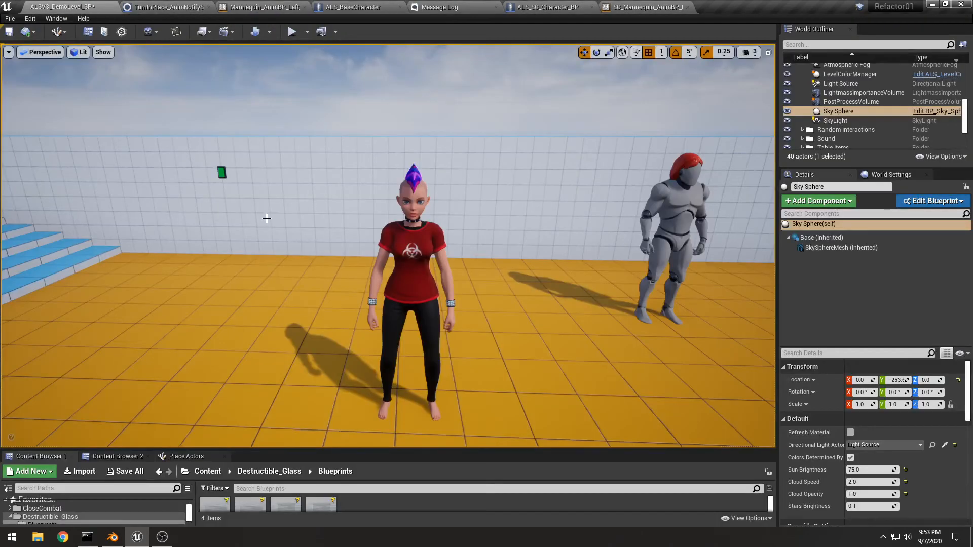
{"action": "right_click_drag", "start_coordinate": [267, 219], "coordinate": [276, 224]}
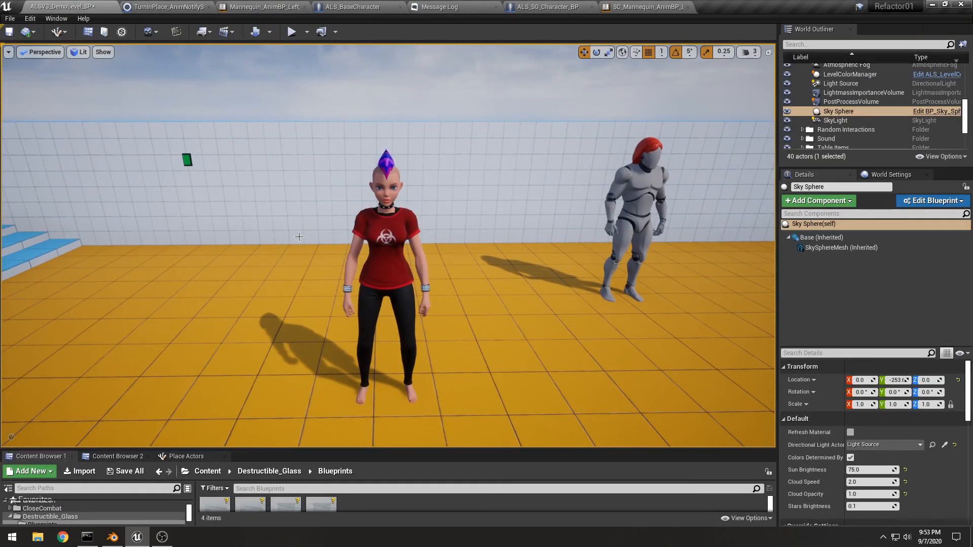
{"action": "mouse_move", "coordinate": [162, 538]}
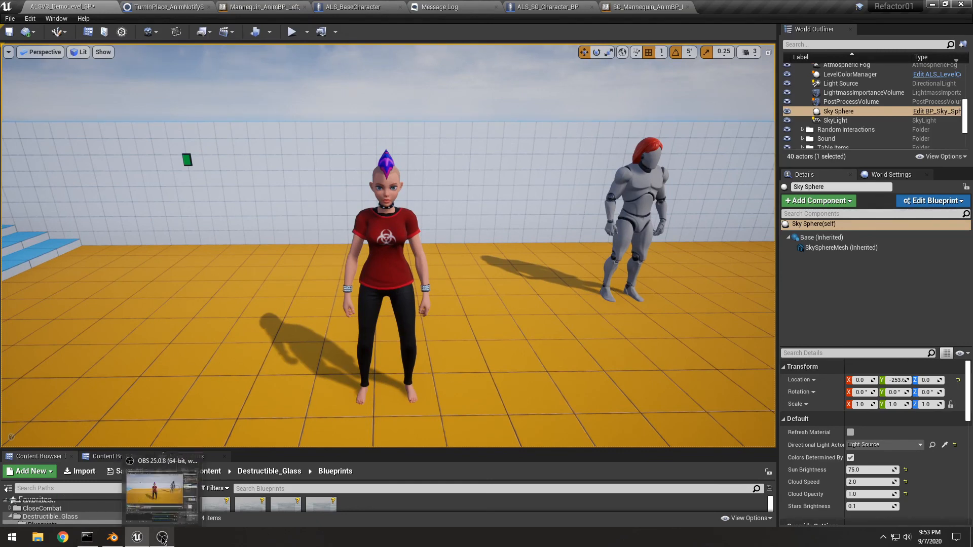